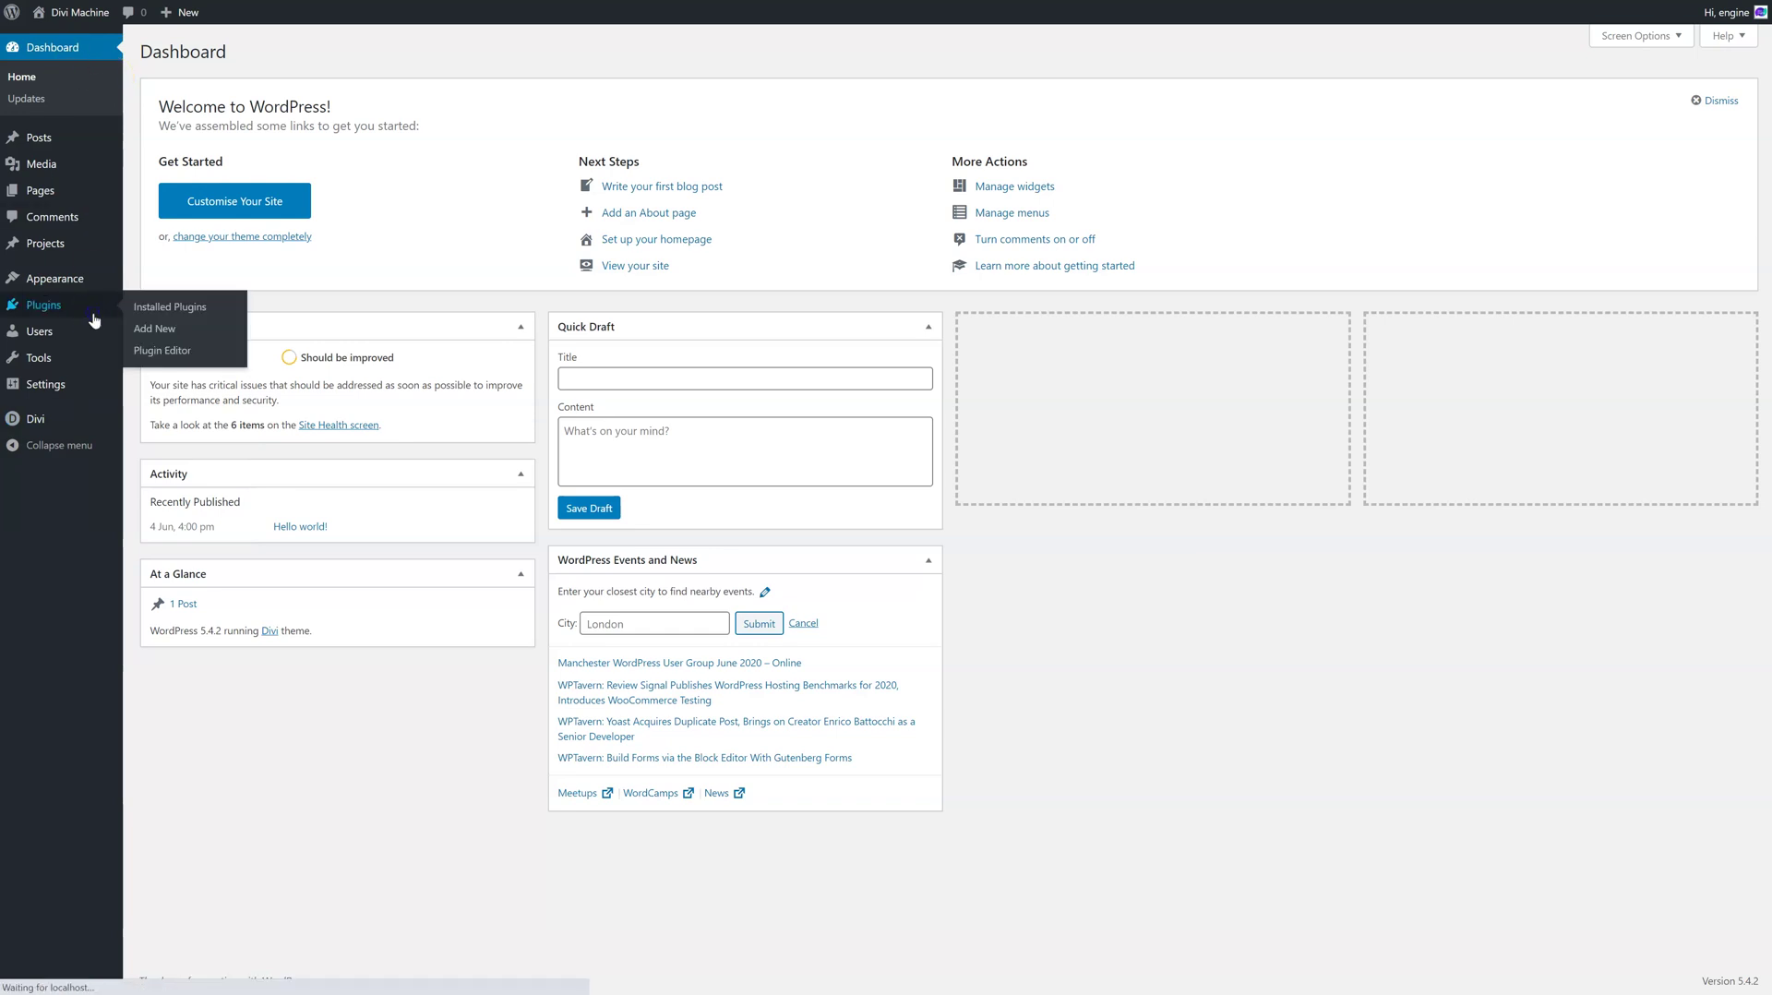
# - Activate Divi Machine from Installed Plugins and highlight its warning that Advanced Custom Fields is required
pyautogui.click(41, 307)
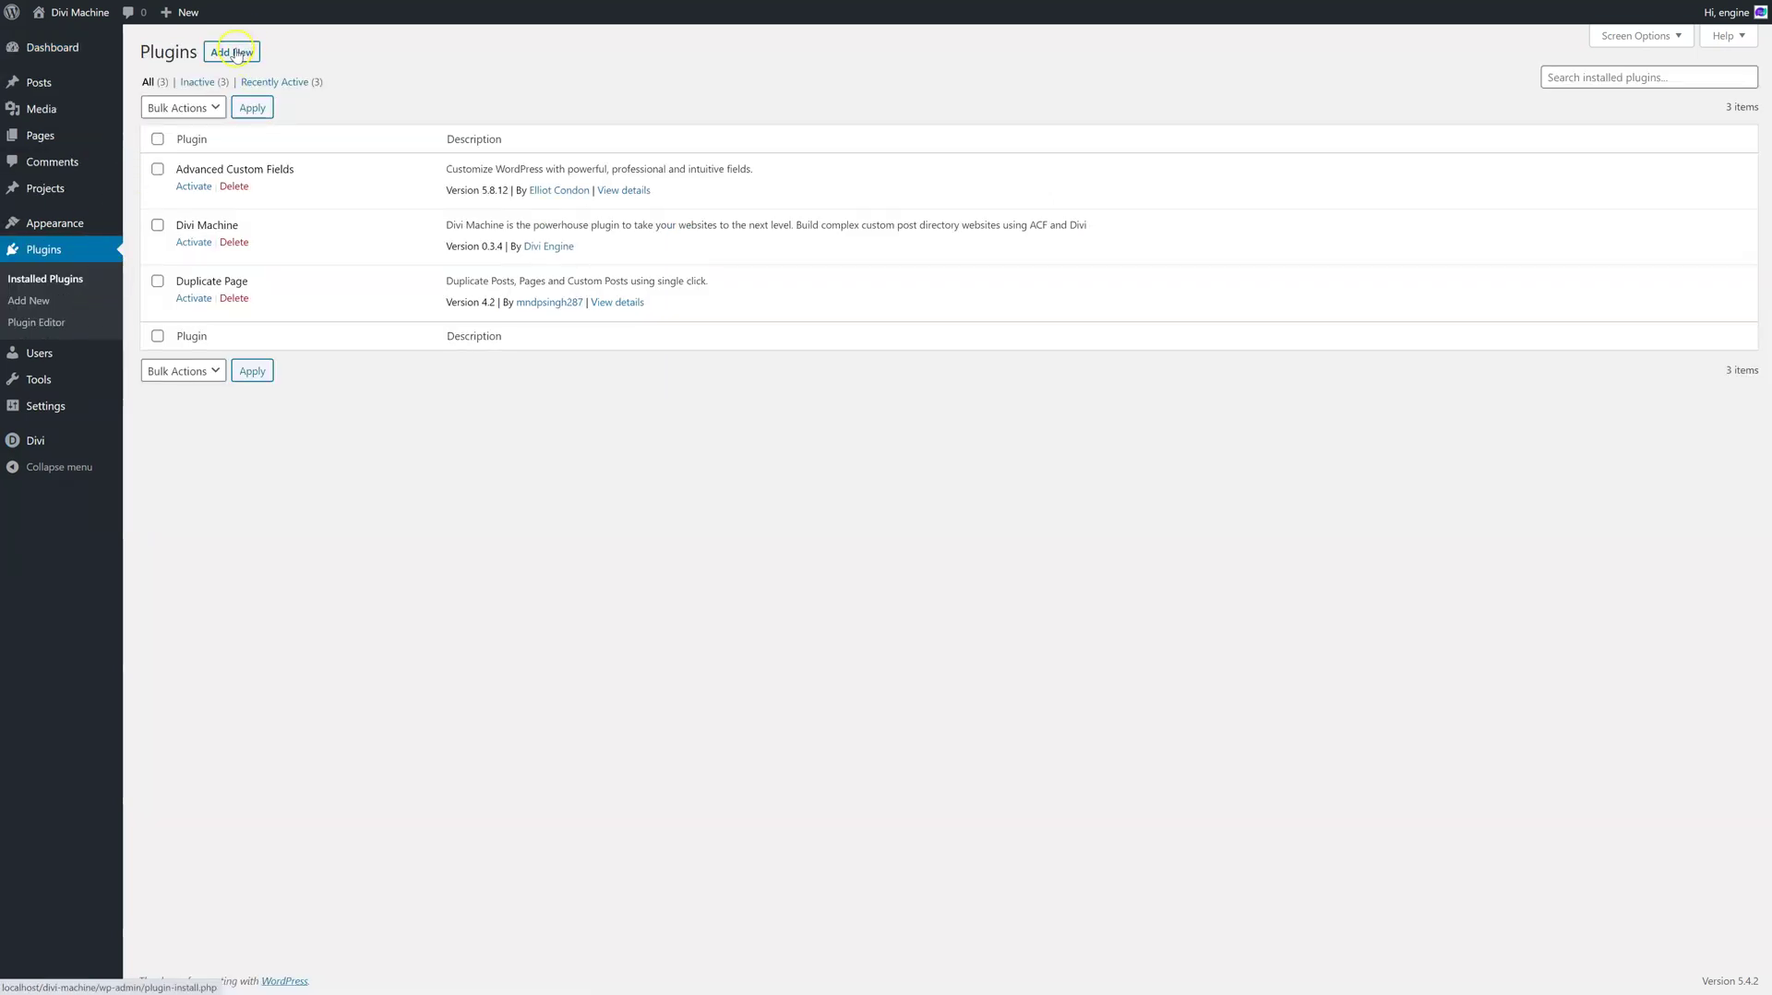
pyautogui.click(205, 247)
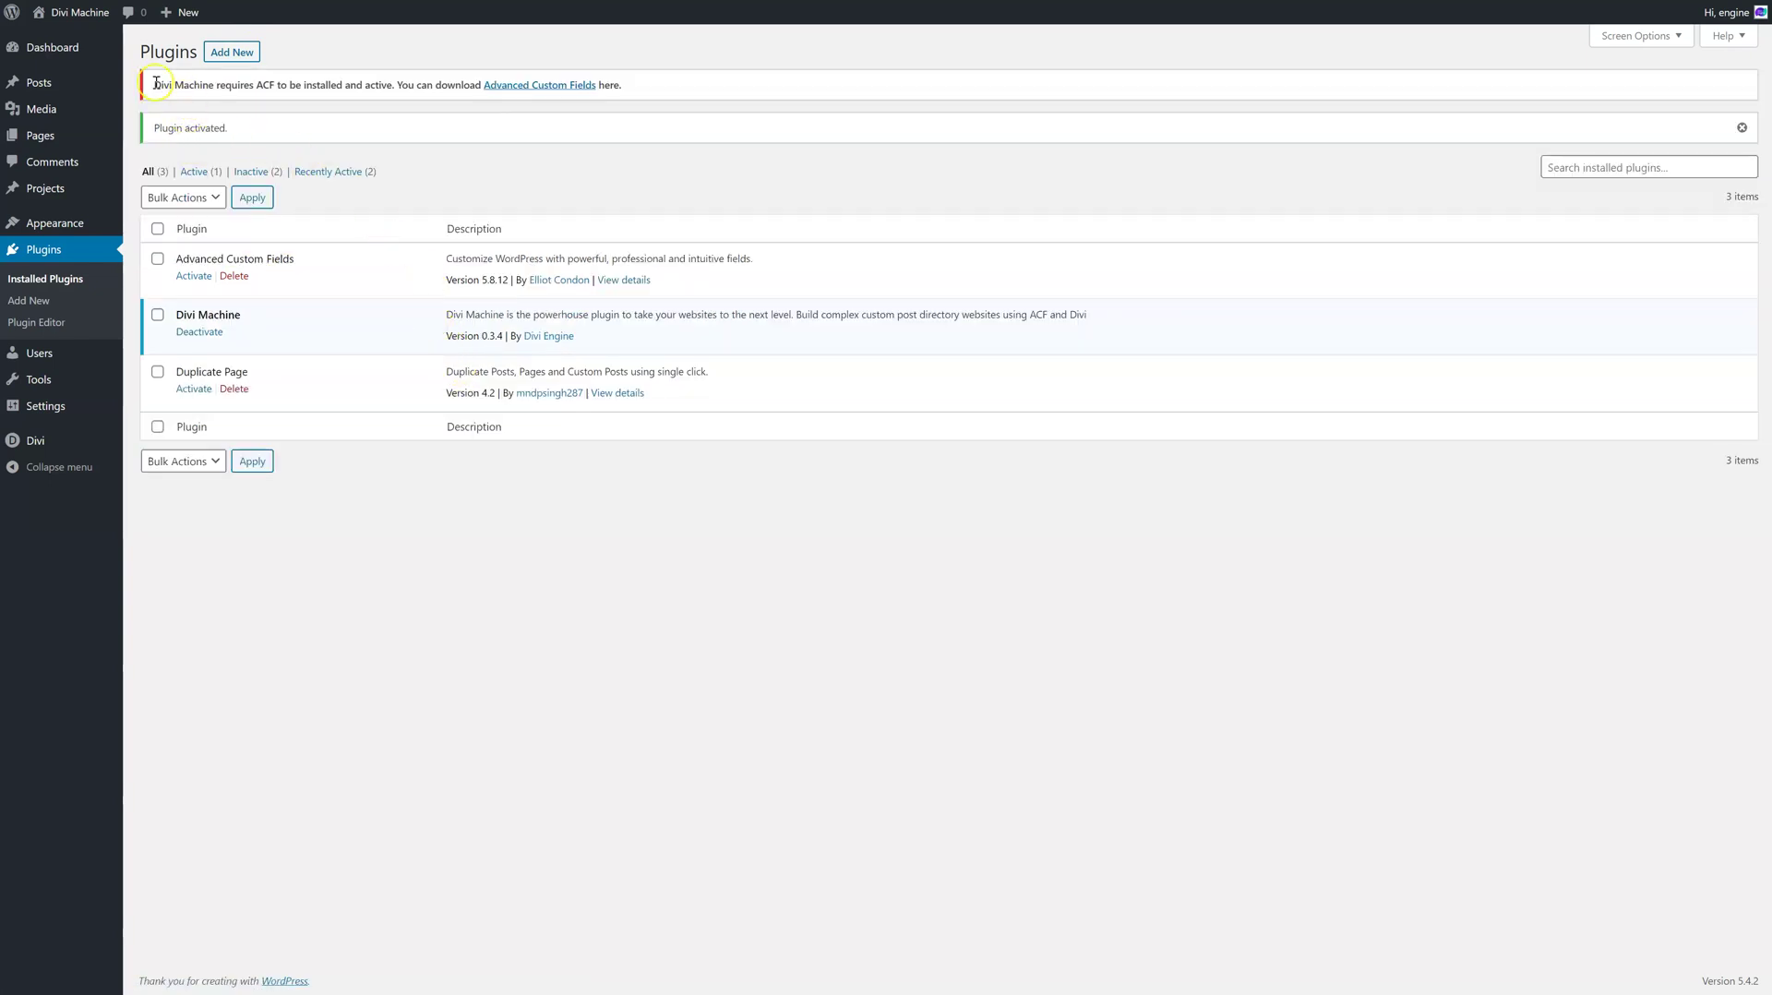
pyautogui.moveTo(154, 85); pyautogui.dragTo(656, 80)
pyautogui.click(726, 82)
pyautogui.moveTo(883, 140); pyautogui.dragTo(811, 204)
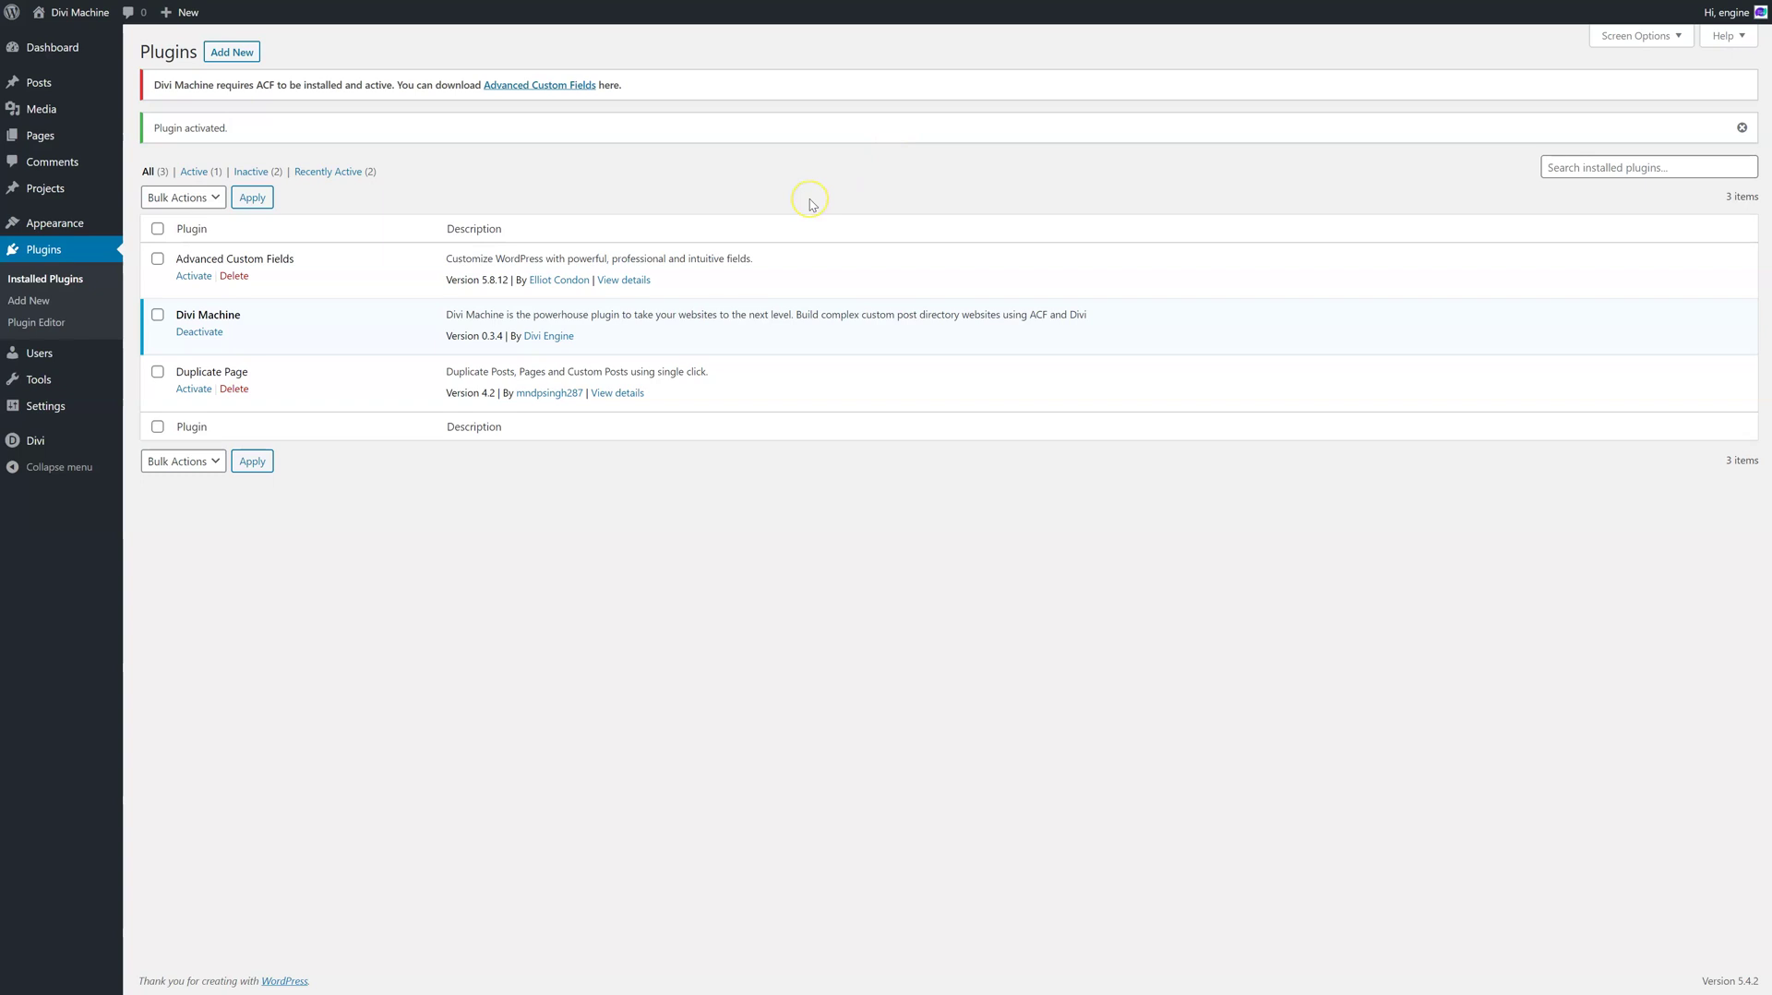
# - Activate the Advanced Custom Fields 5.8.12 plugin
pyautogui.click(187, 277)
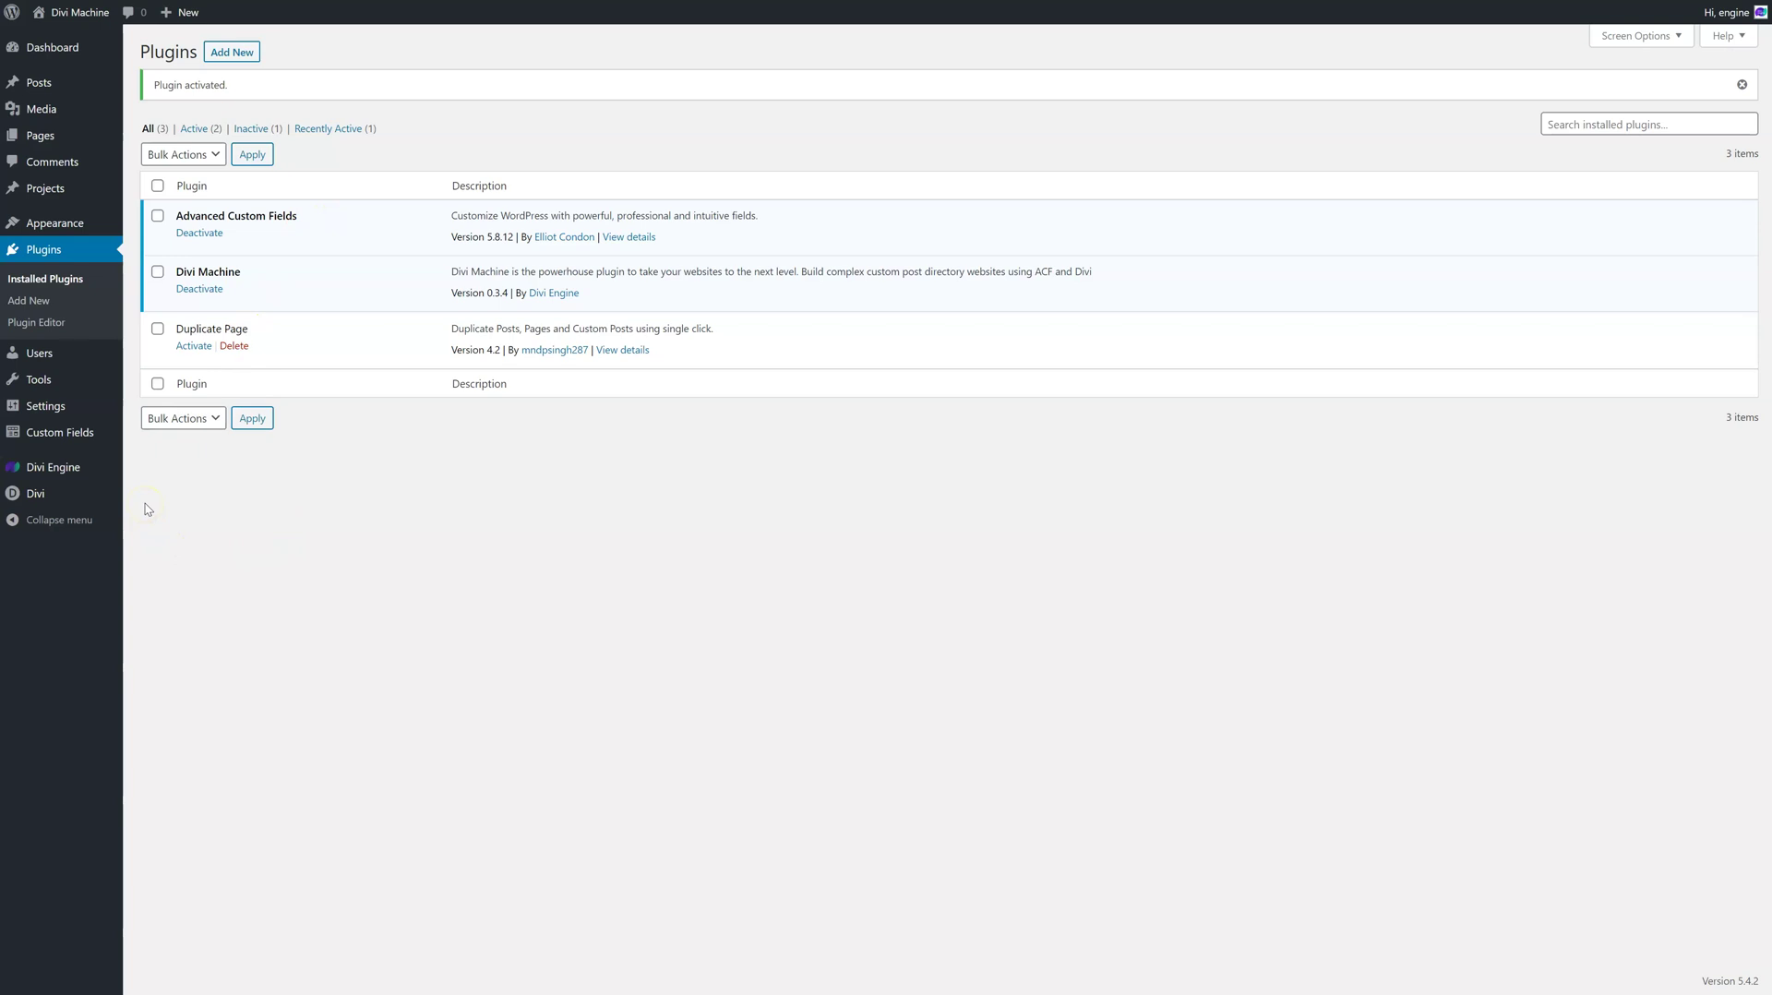
# - In Divi Engine, view Post Types and the licence Settings, then start a new post type
pyautogui.moveTo(106, 471)
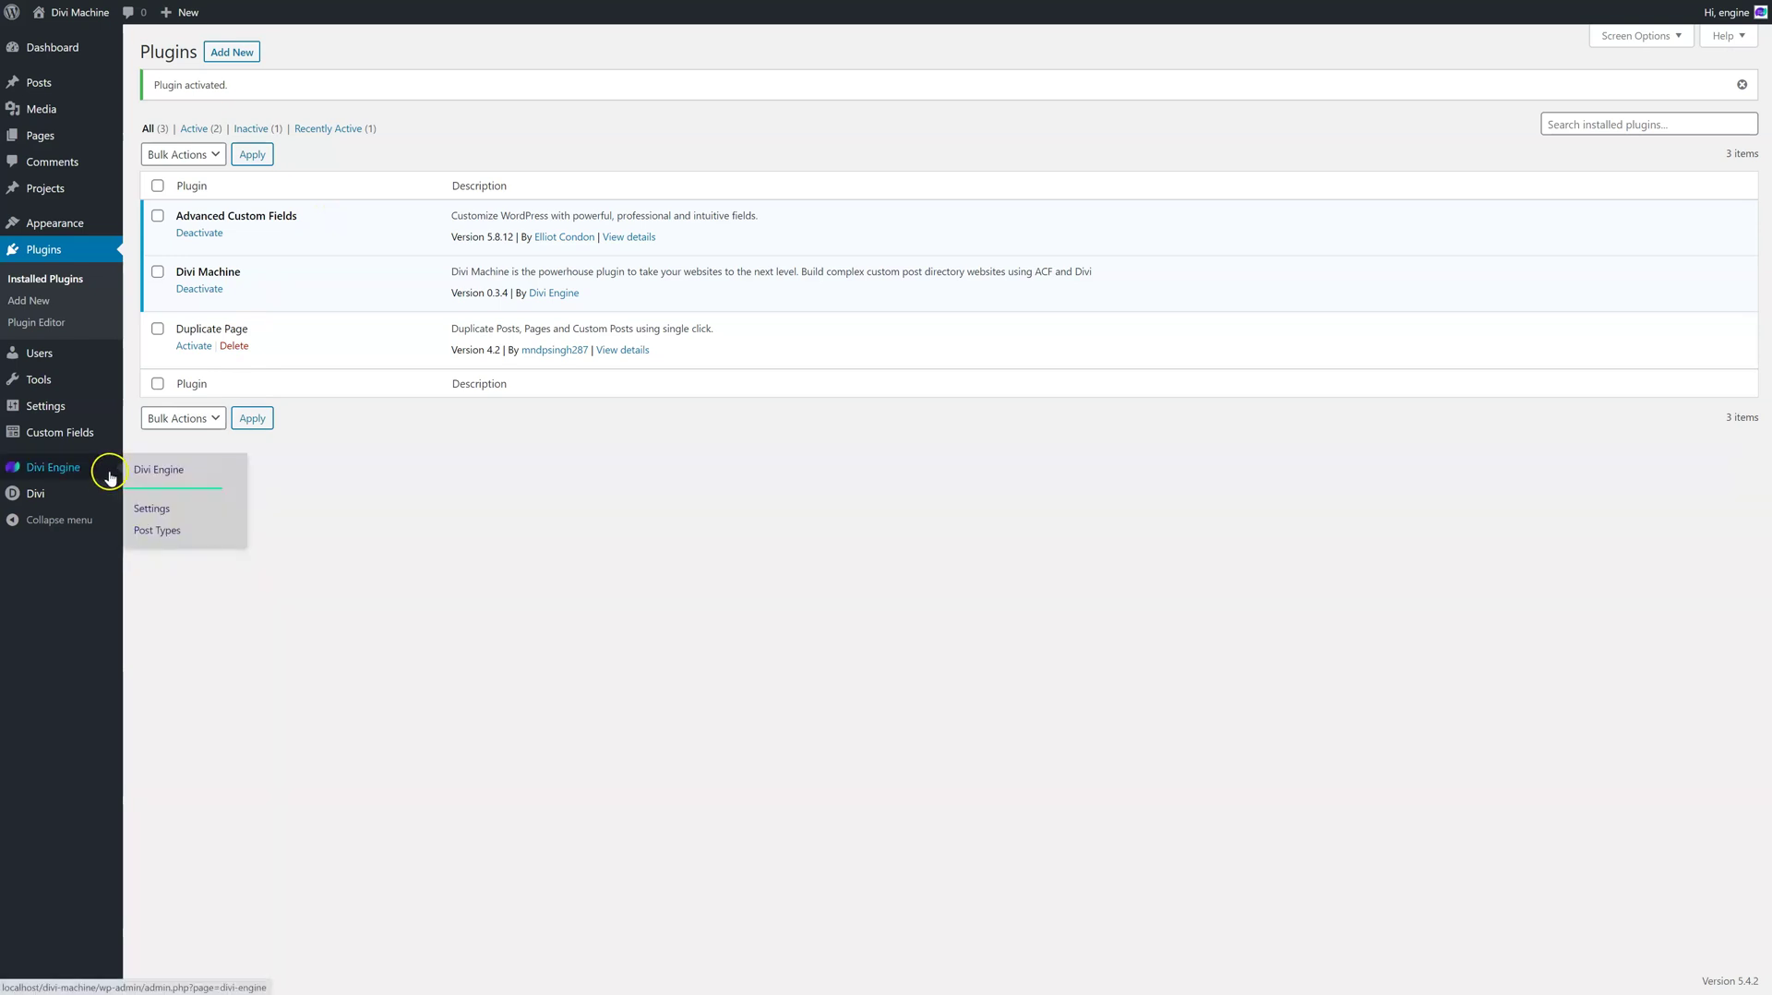
pyautogui.click(166, 533)
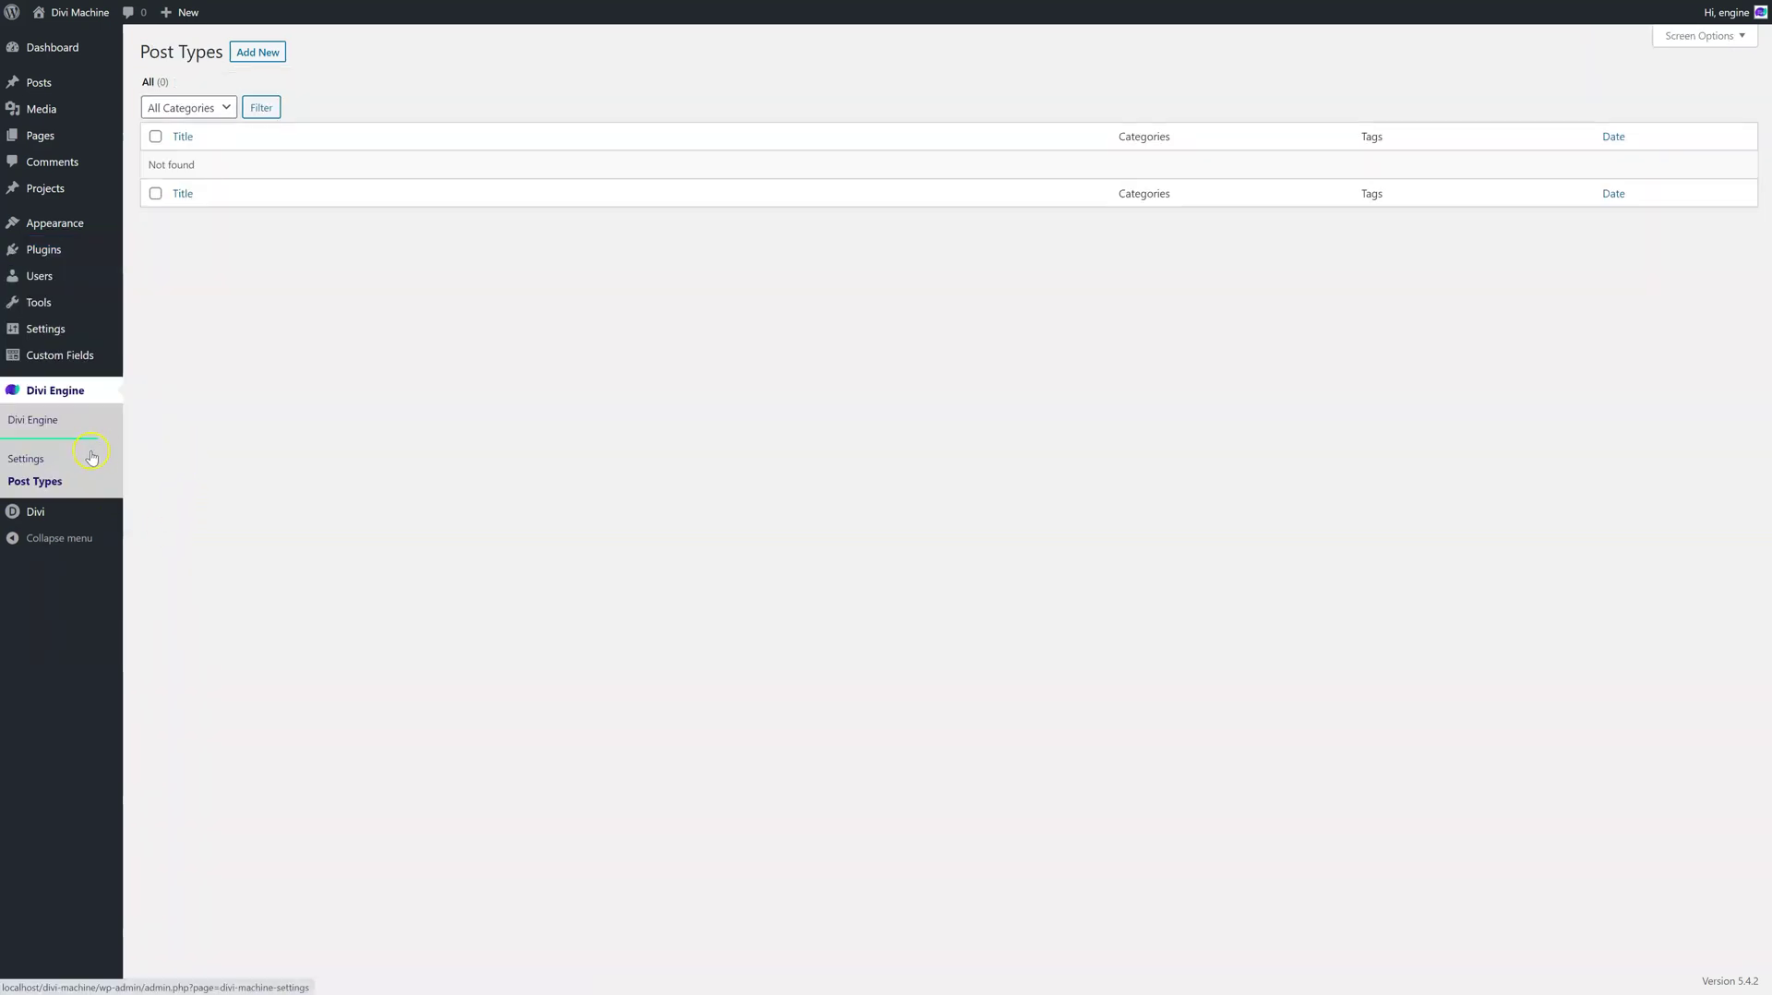
pyautogui.click(39, 463)
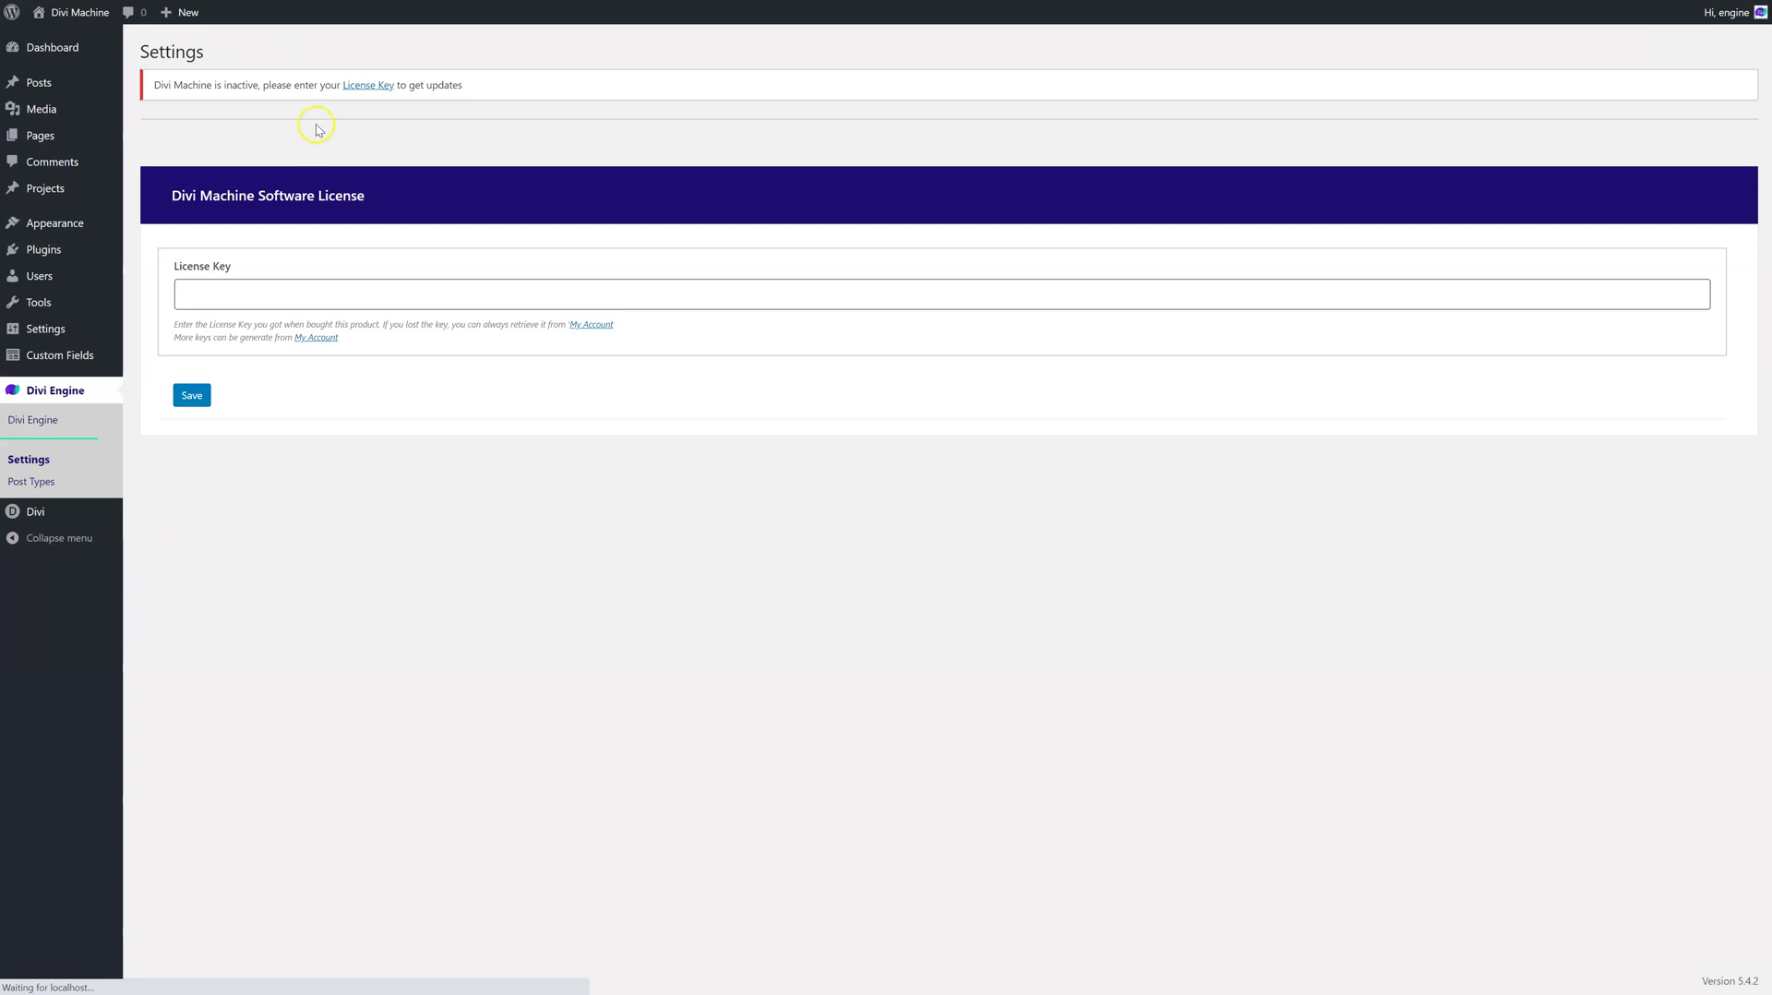
pyautogui.click(20, 480)
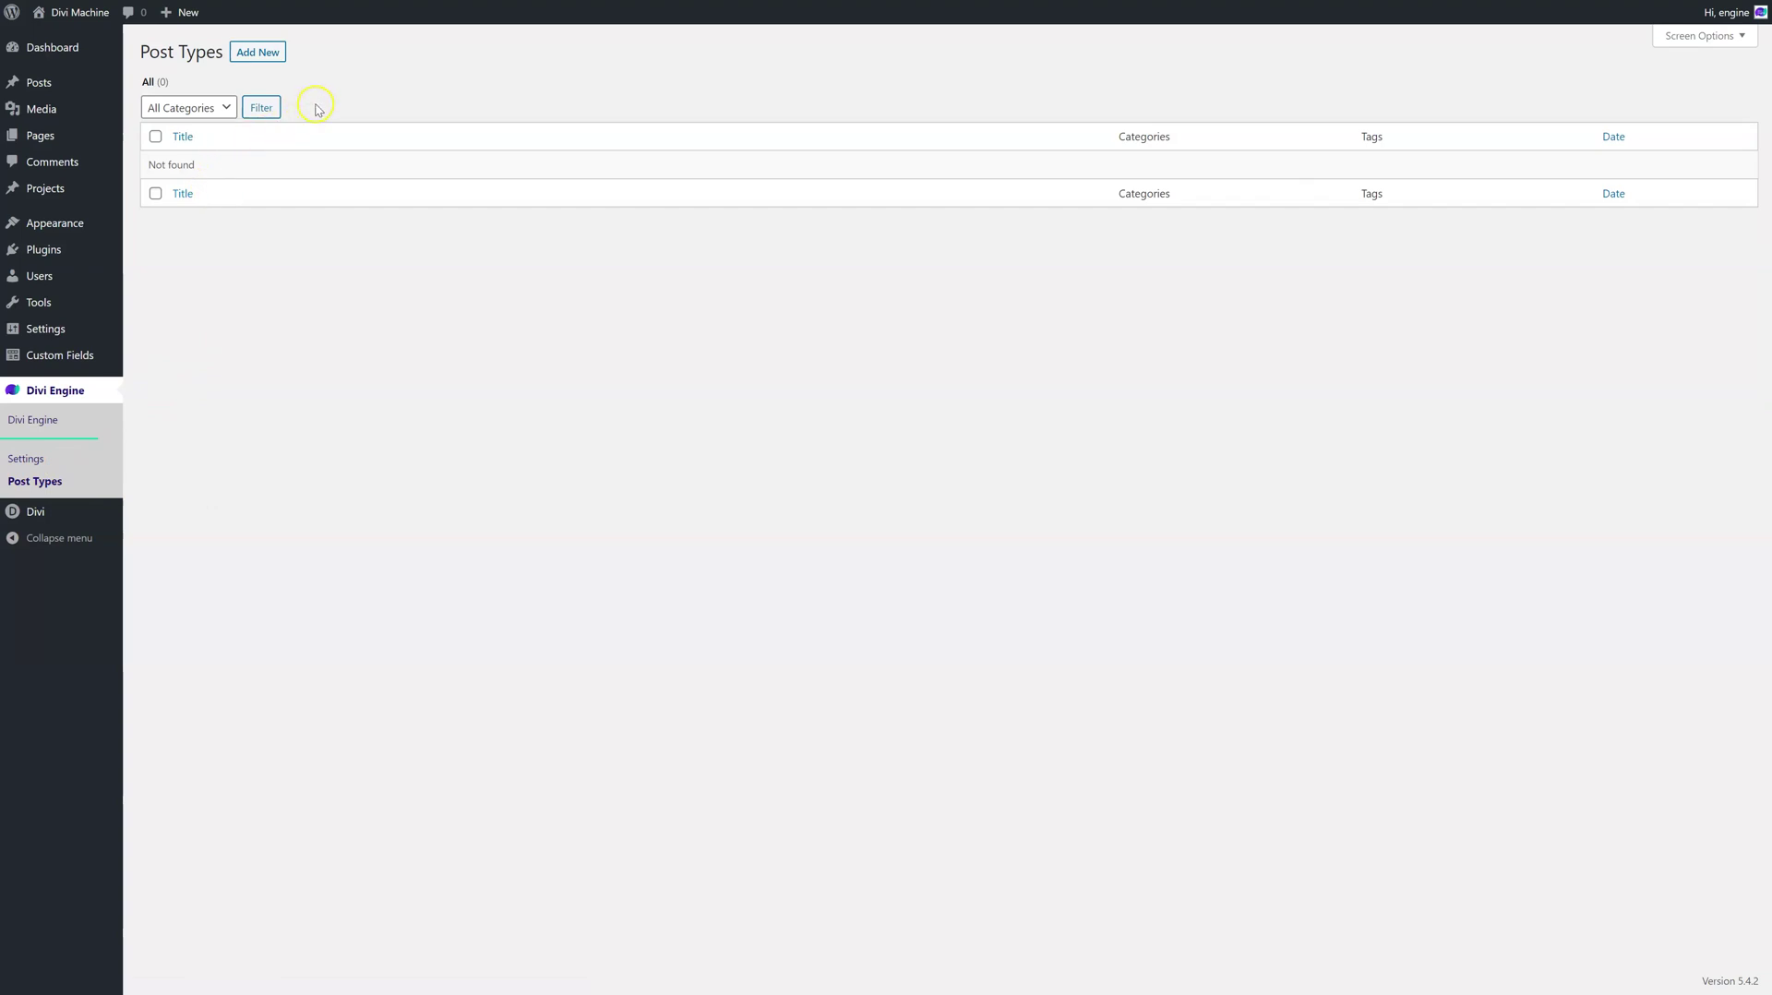
pyautogui.click(275, 60)
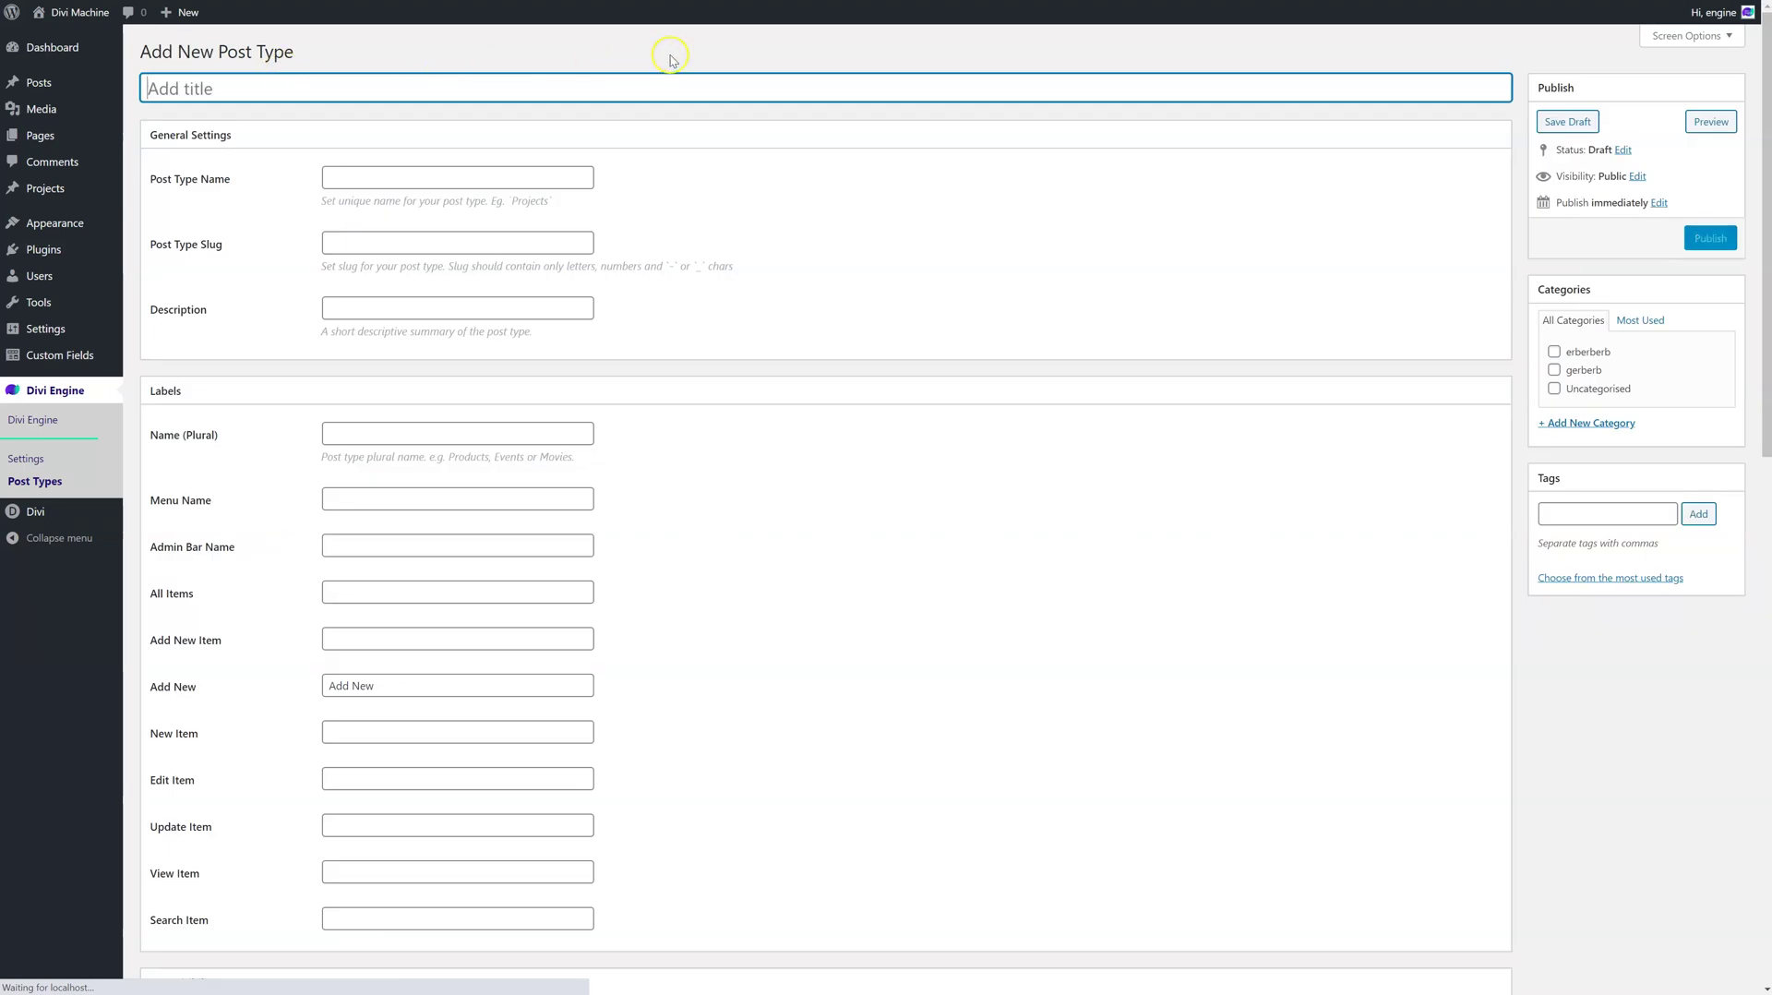
# - Name the post type 'Cars' so the slug 'cars' and labels like All Cars auto-fill
pyautogui.write('Cars')
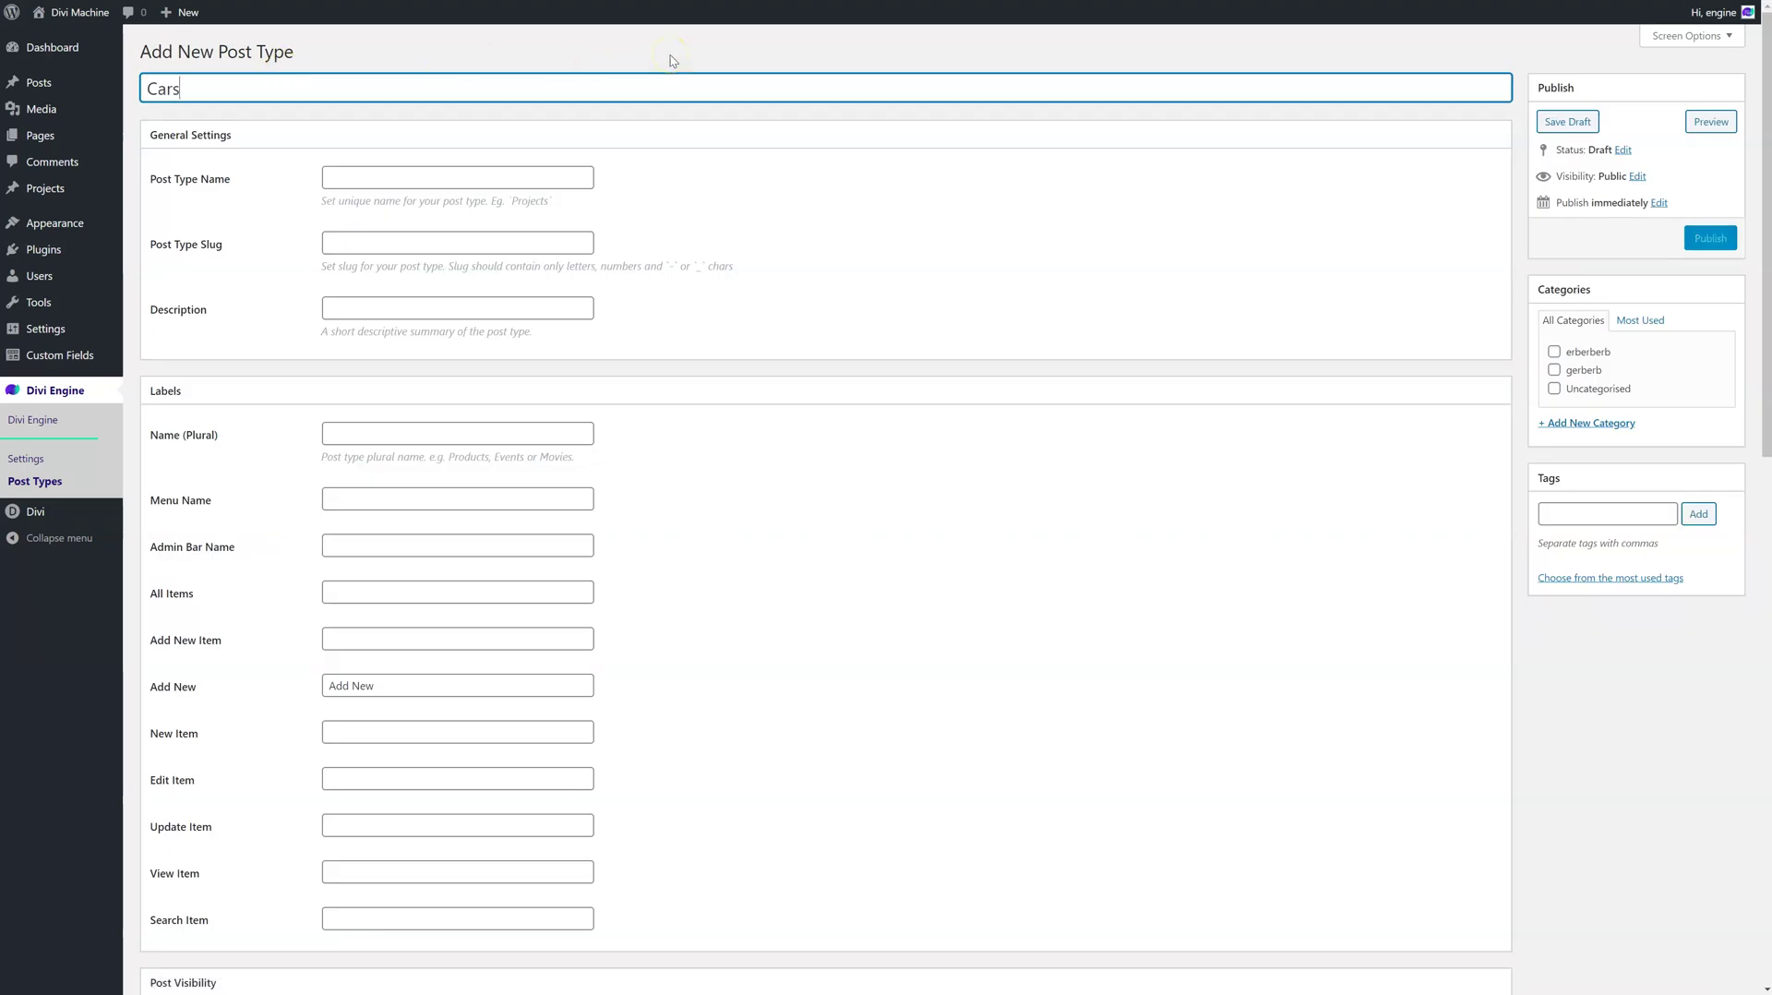
pyautogui.click(672, 61)
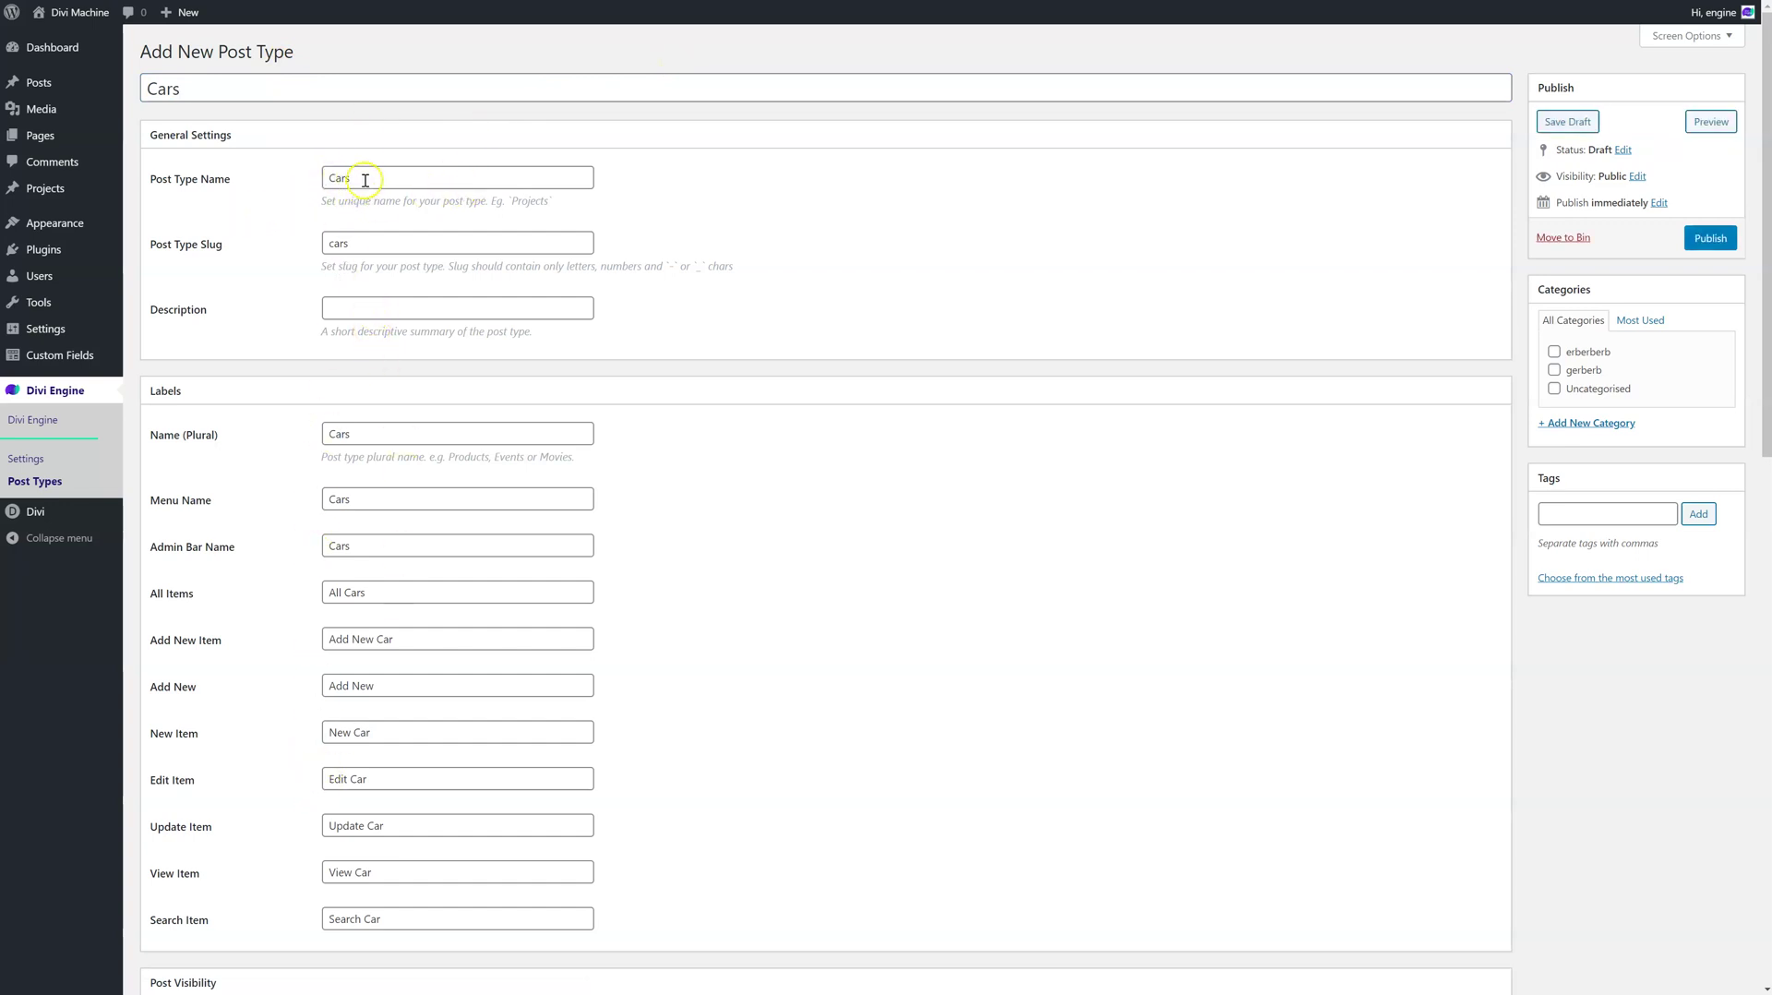
pyautogui.scroll(-1, 289, 185)
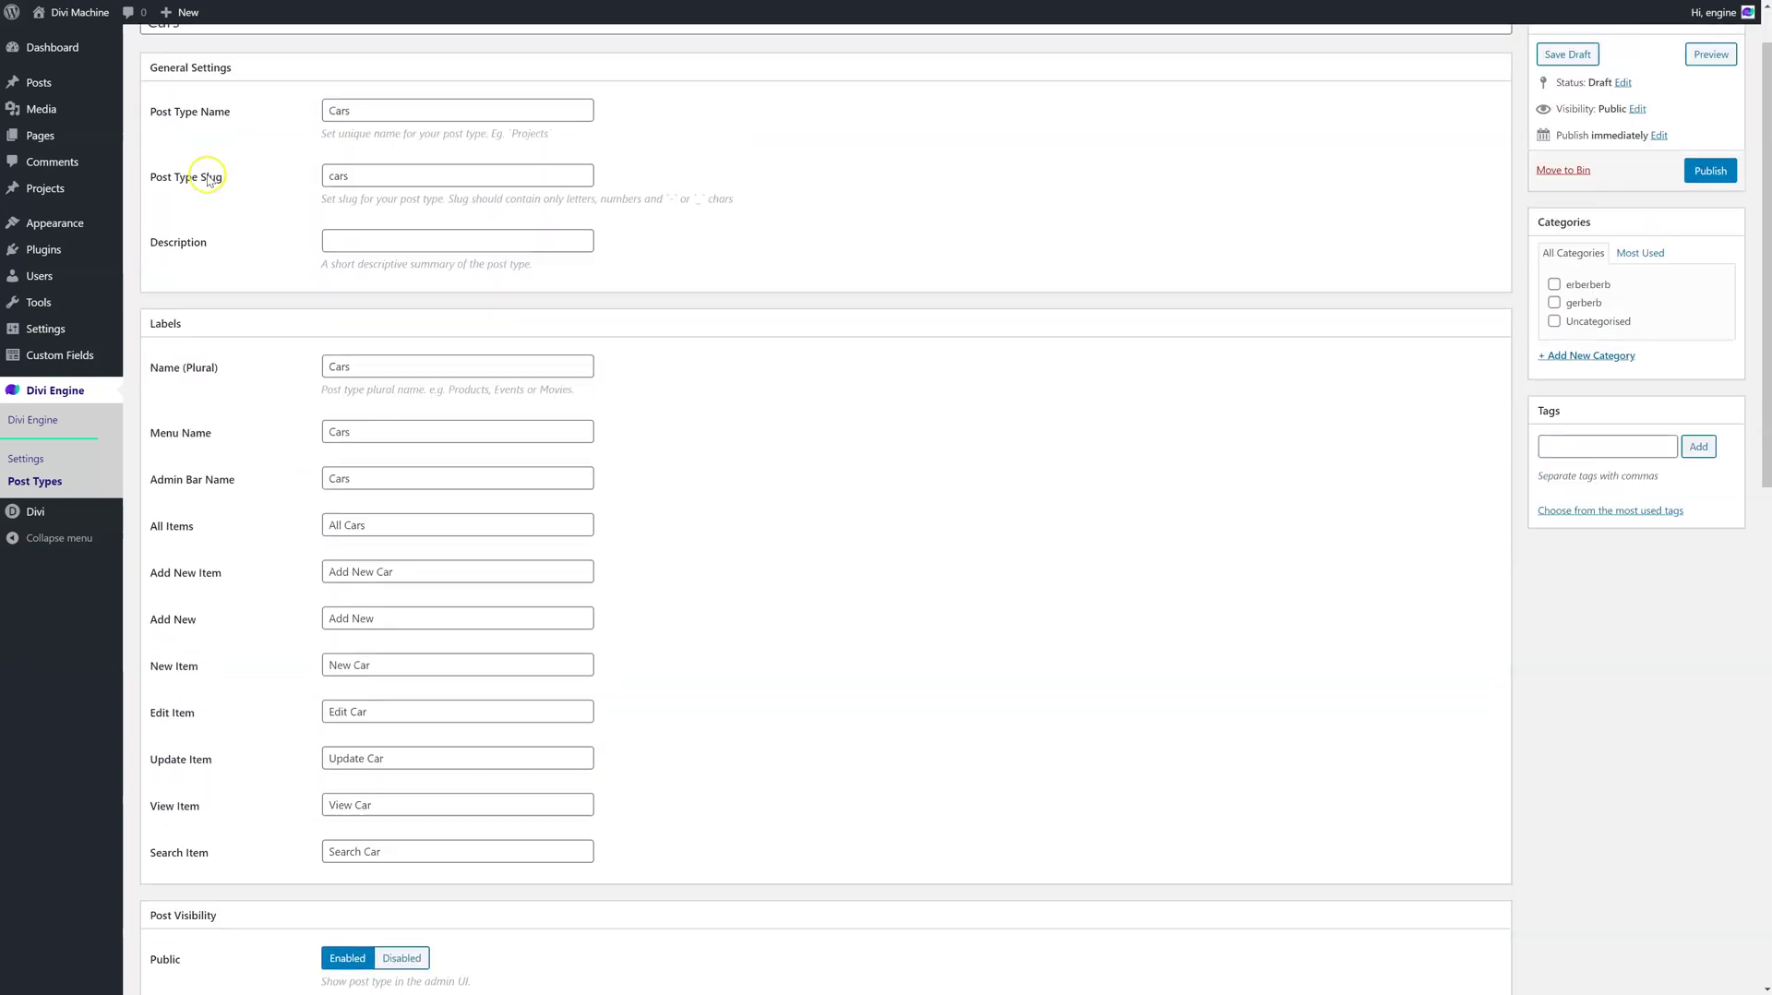
pyautogui.scroll(1, 249, 258)
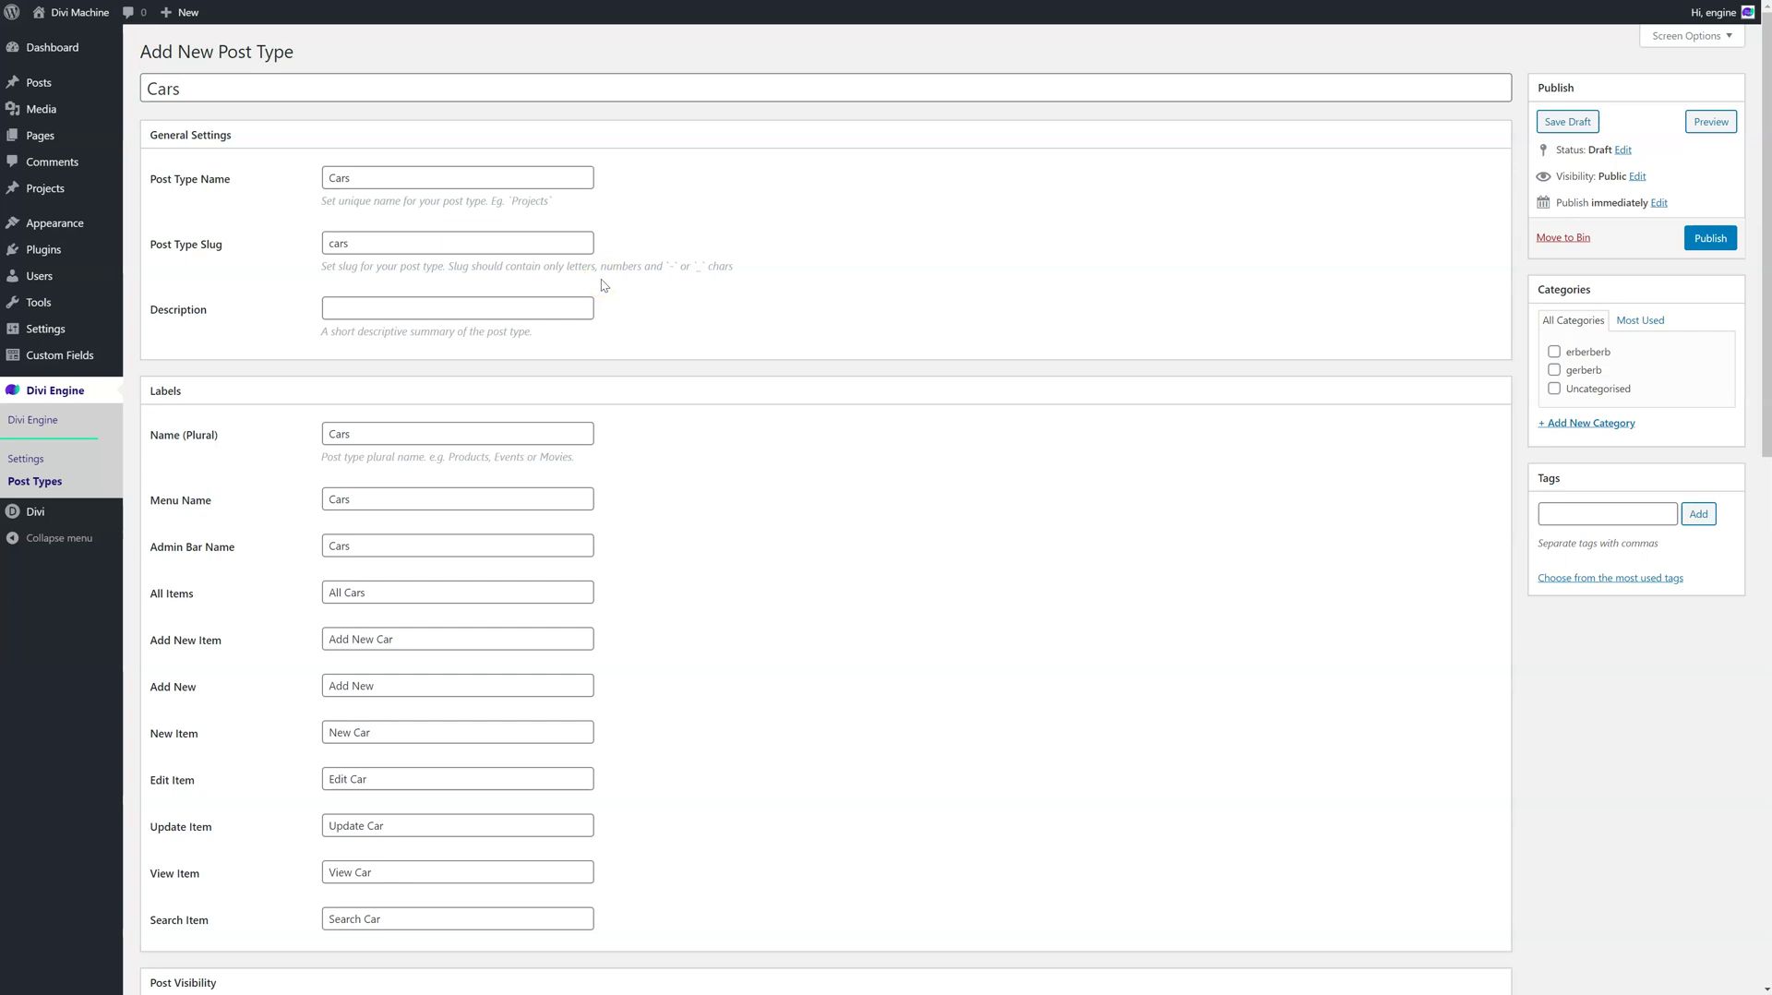
pyautogui.click(369, 243)
# - Turn off the Public option under Post Visibility
pyautogui.scroll(-3, 364, 363)
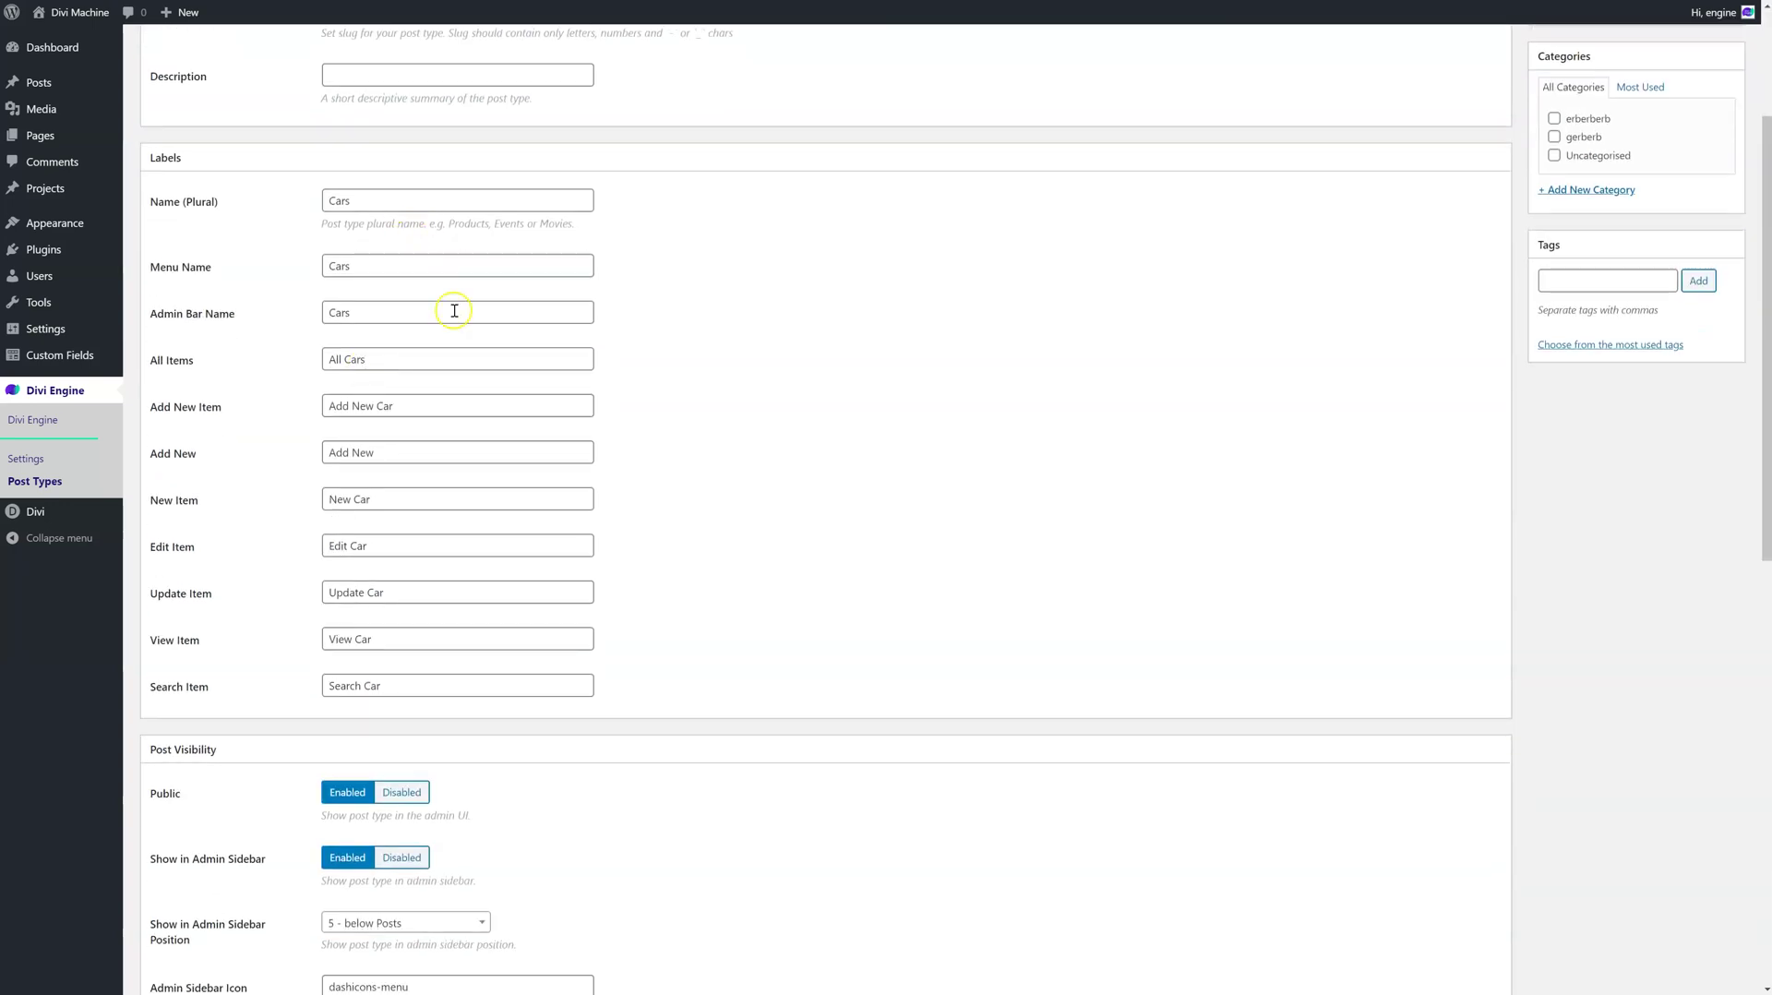
pyautogui.scroll(-1, 452, 194)
pyautogui.scroll(-2, 372, 372)
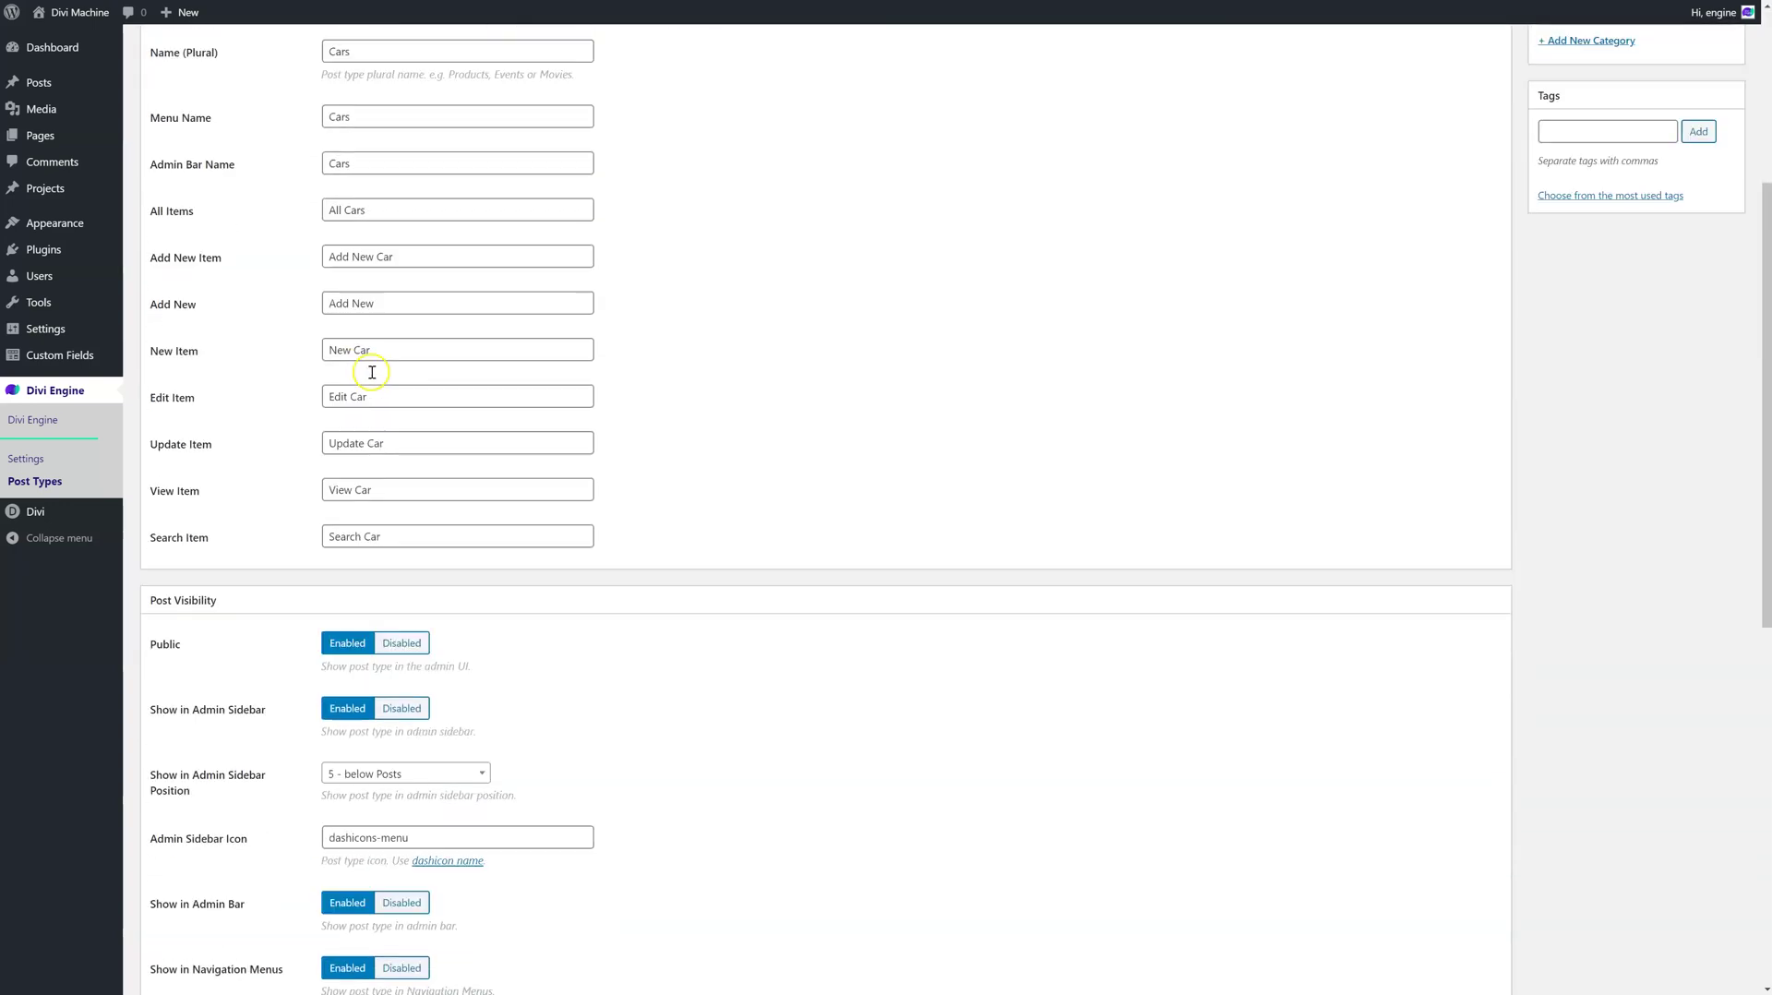
pyautogui.scroll(-3, 372, 372)
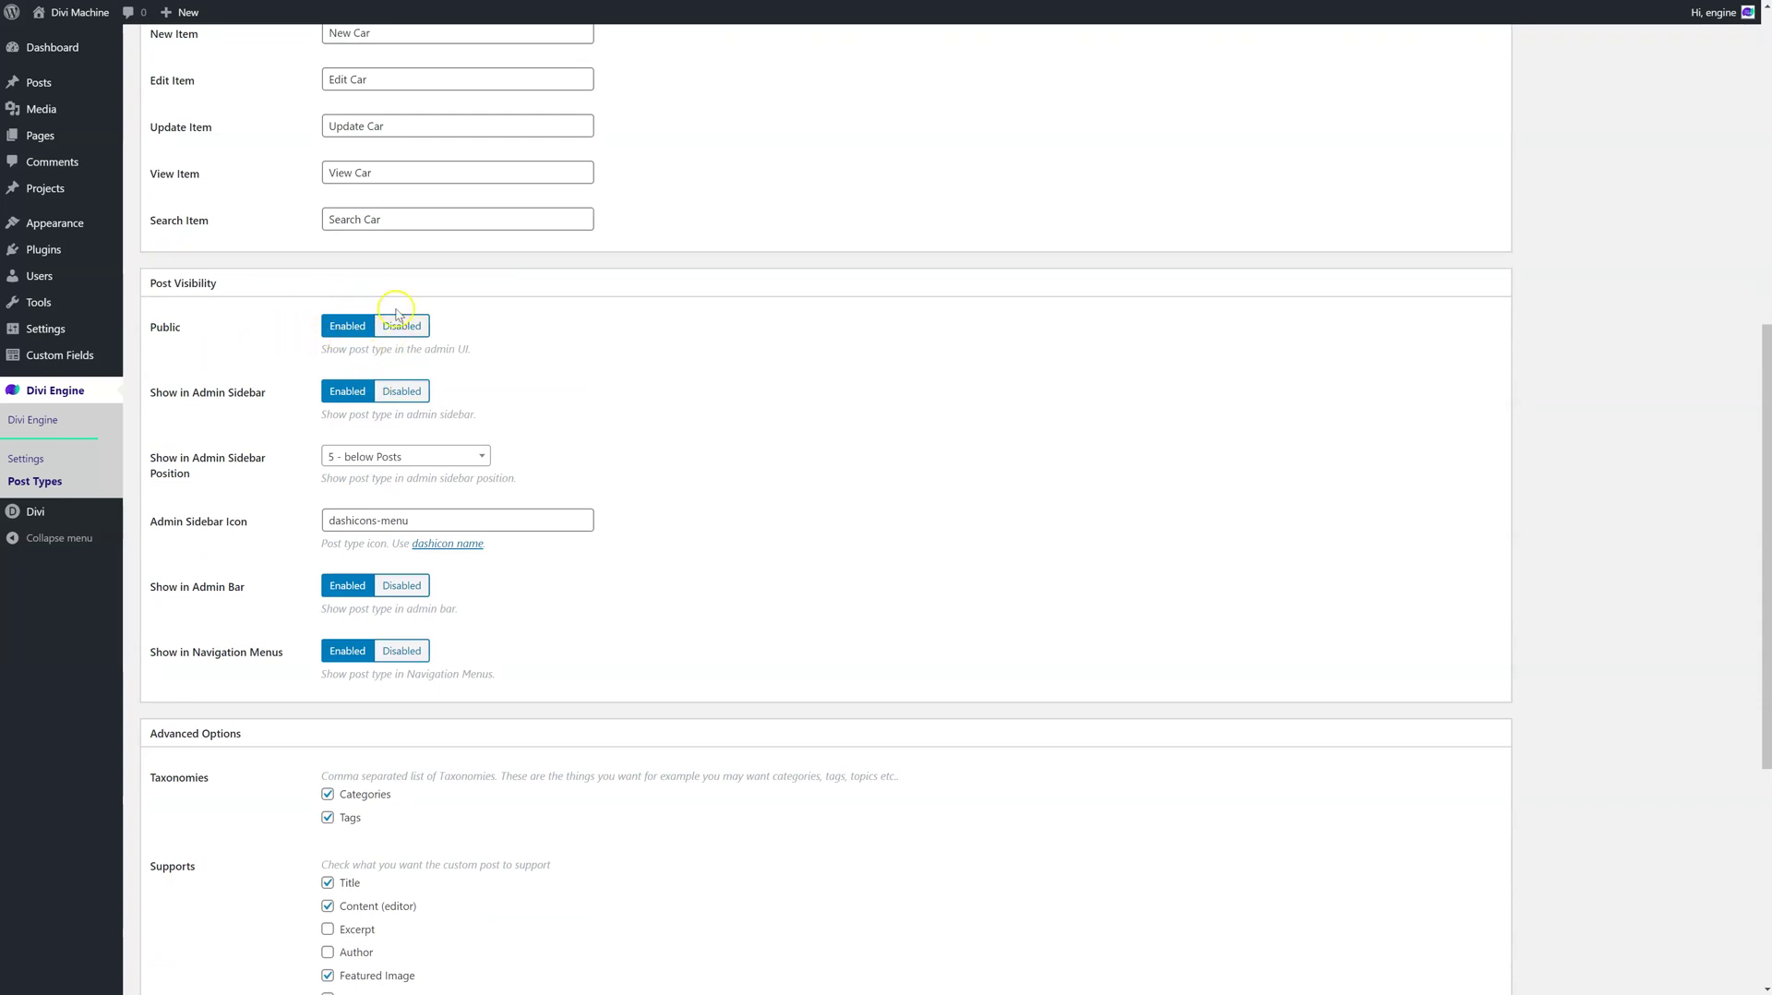
pyautogui.click(406, 326)
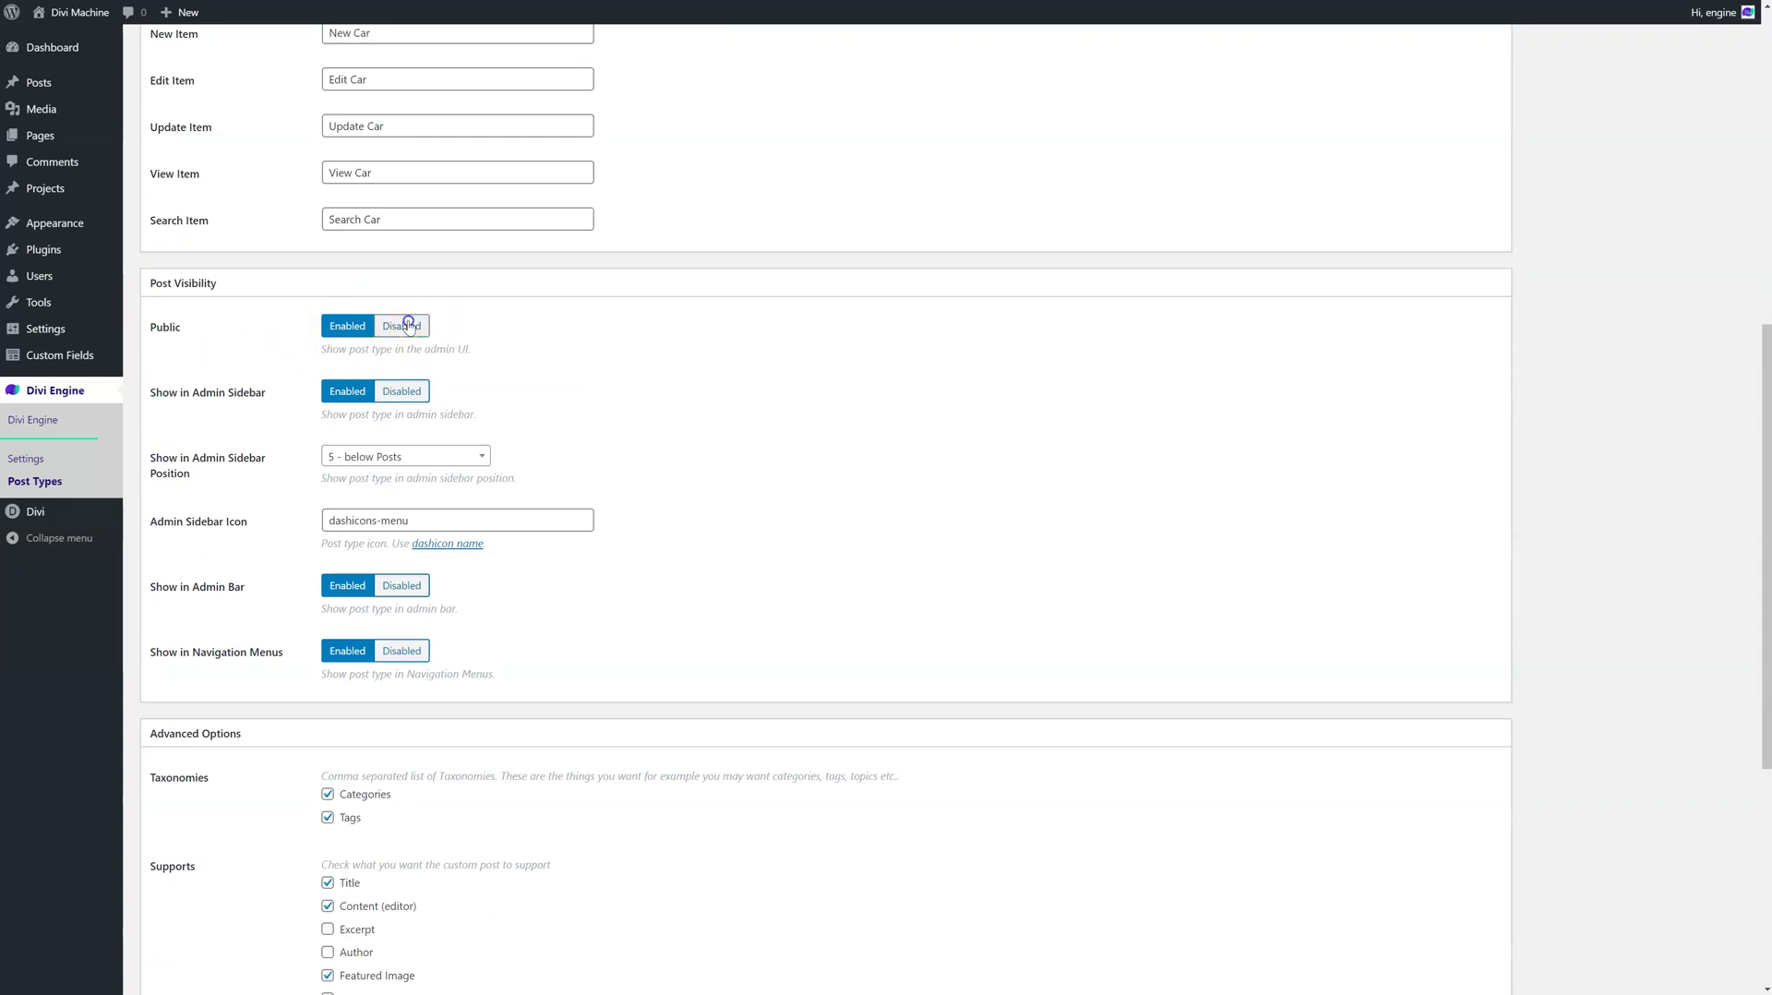
# - Re-enable Public, then select the 'dashicons-dashboard' class name on the Dashicons page
pyautogui.click(344, 330)
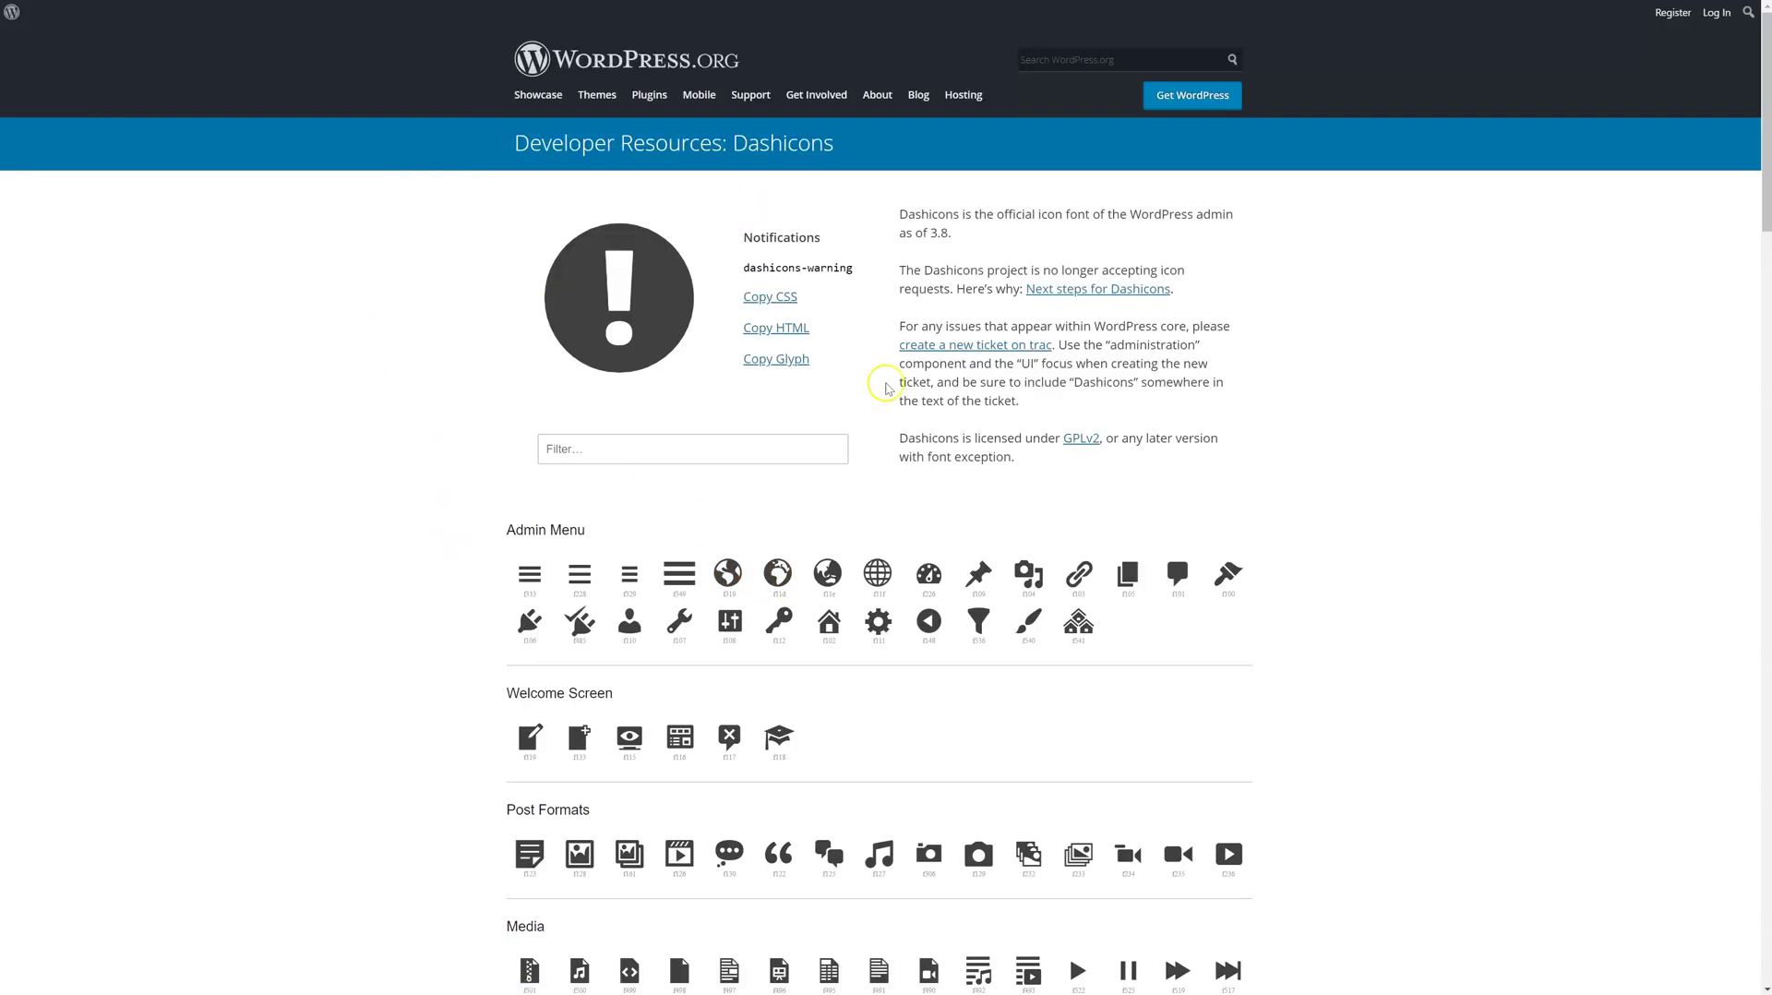
pyautogui.scroll(-9, 960, 507)
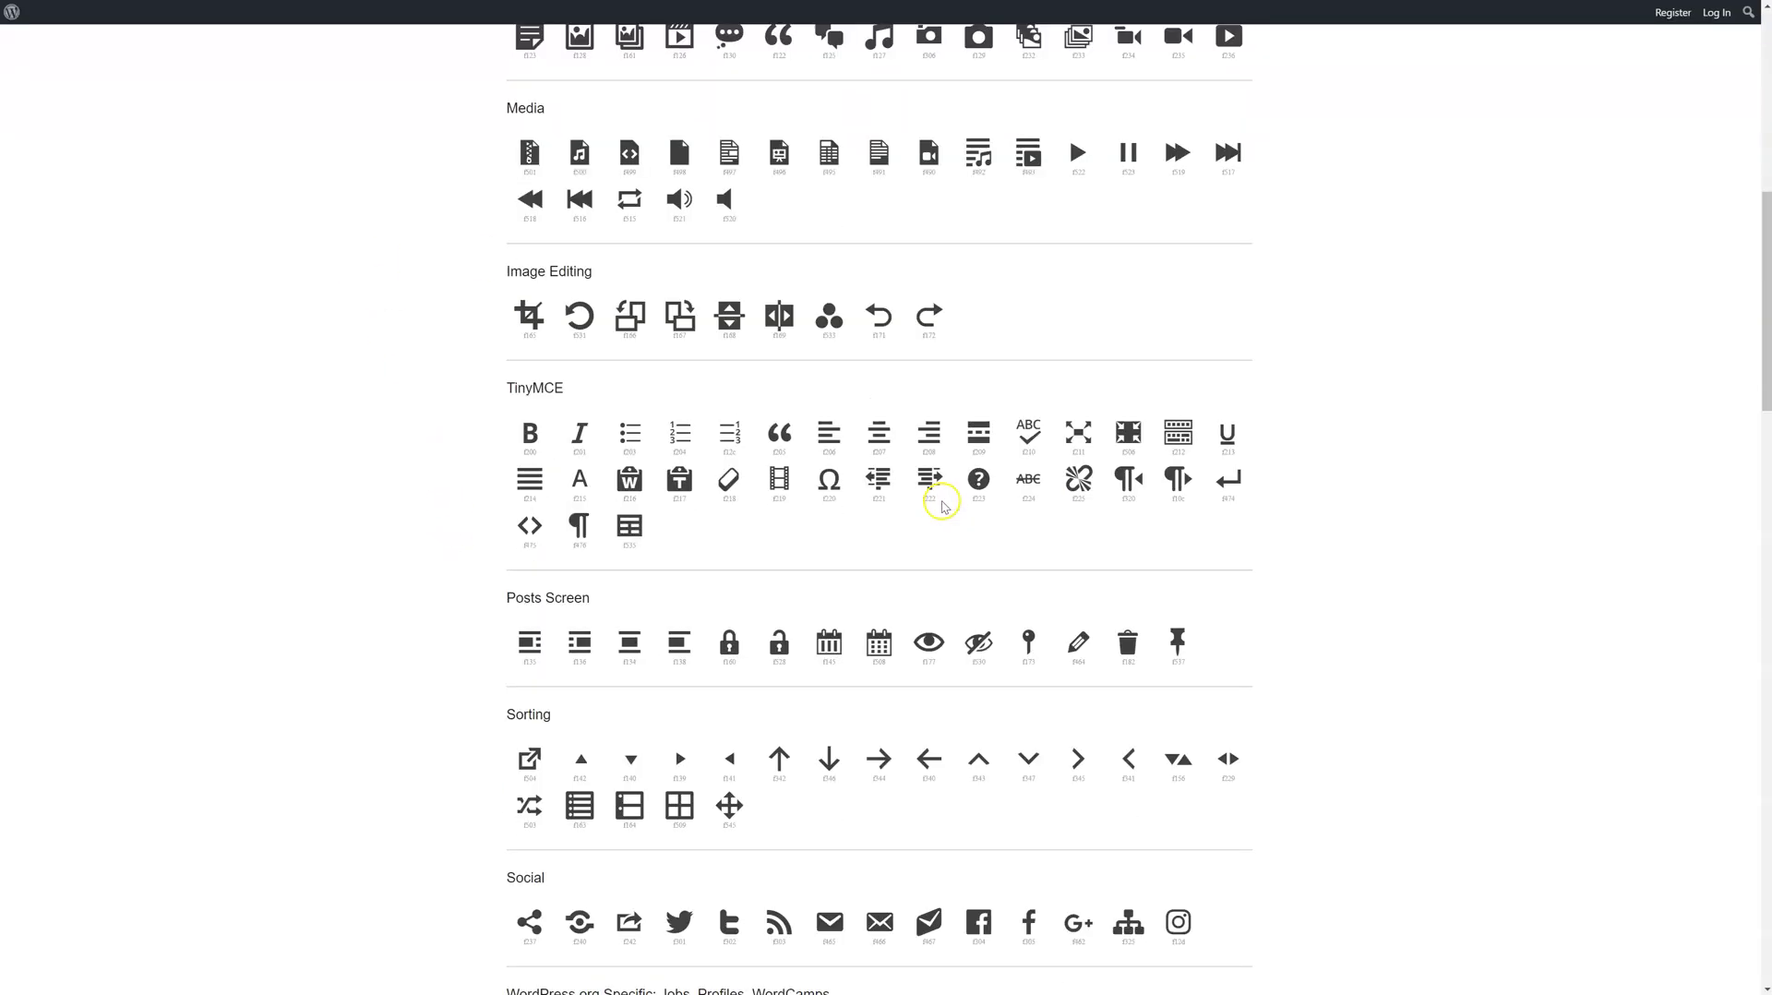
pyautogui.scroll(-6, 944, 503)
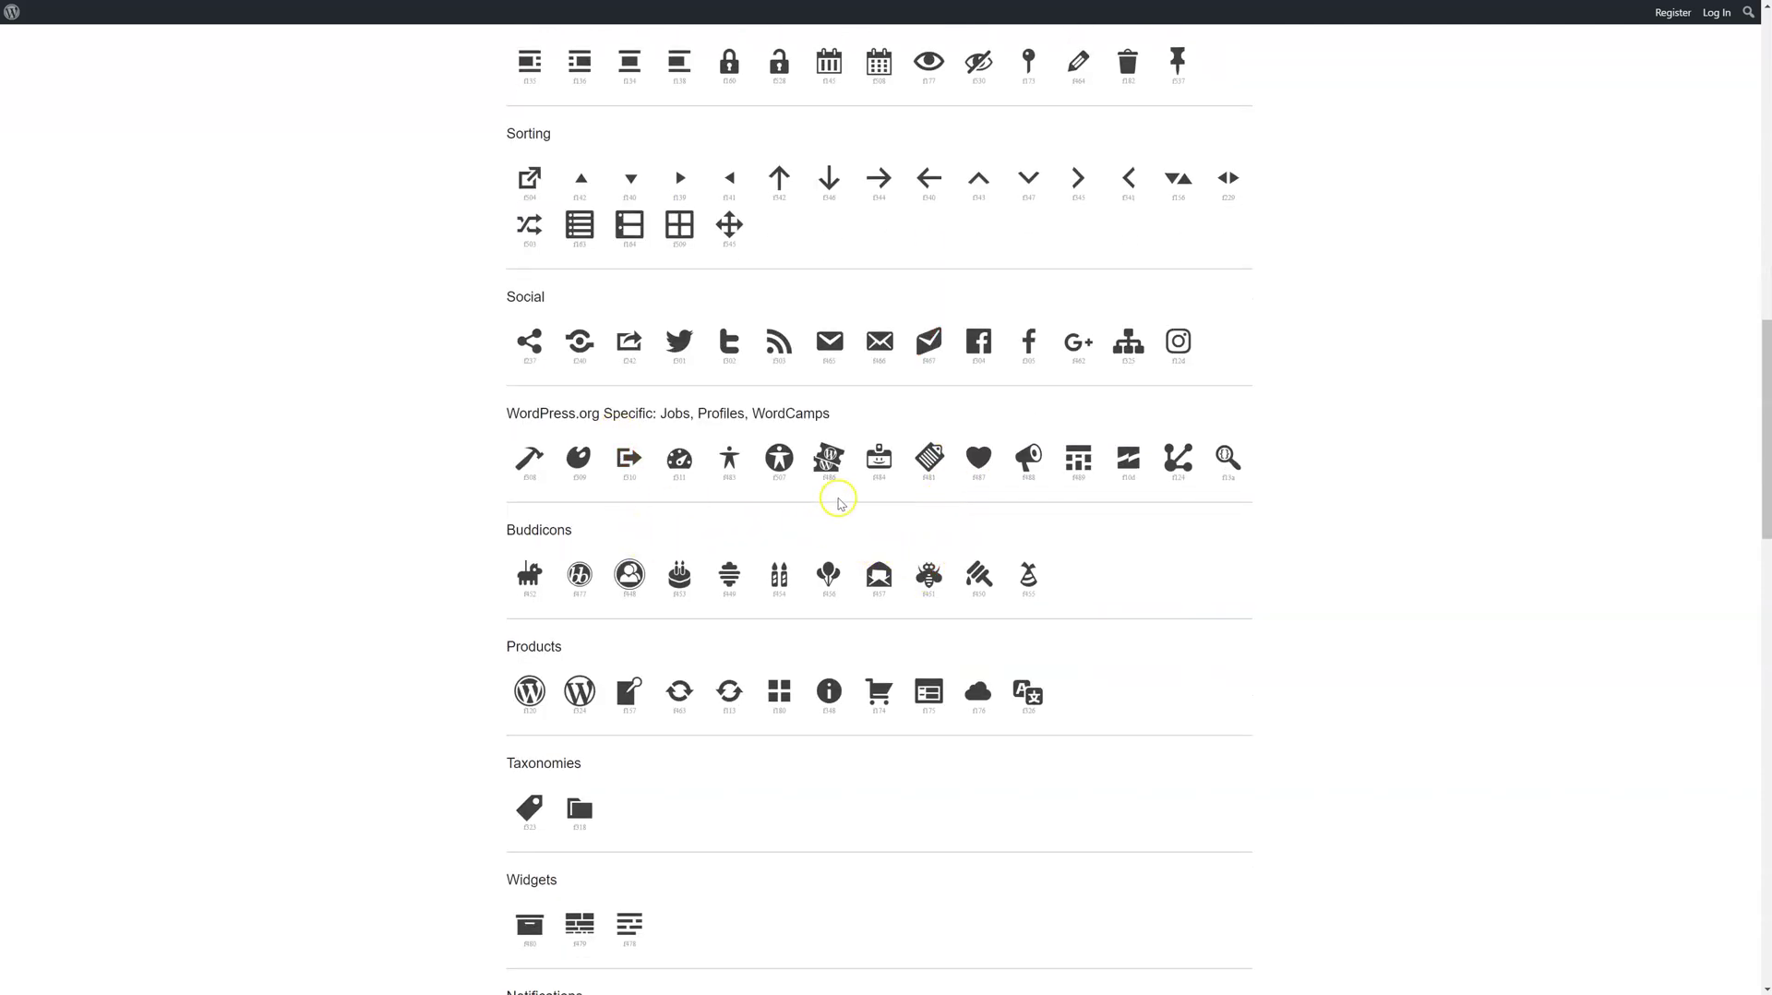
pyautogui.scroll(-6, 877, 480)
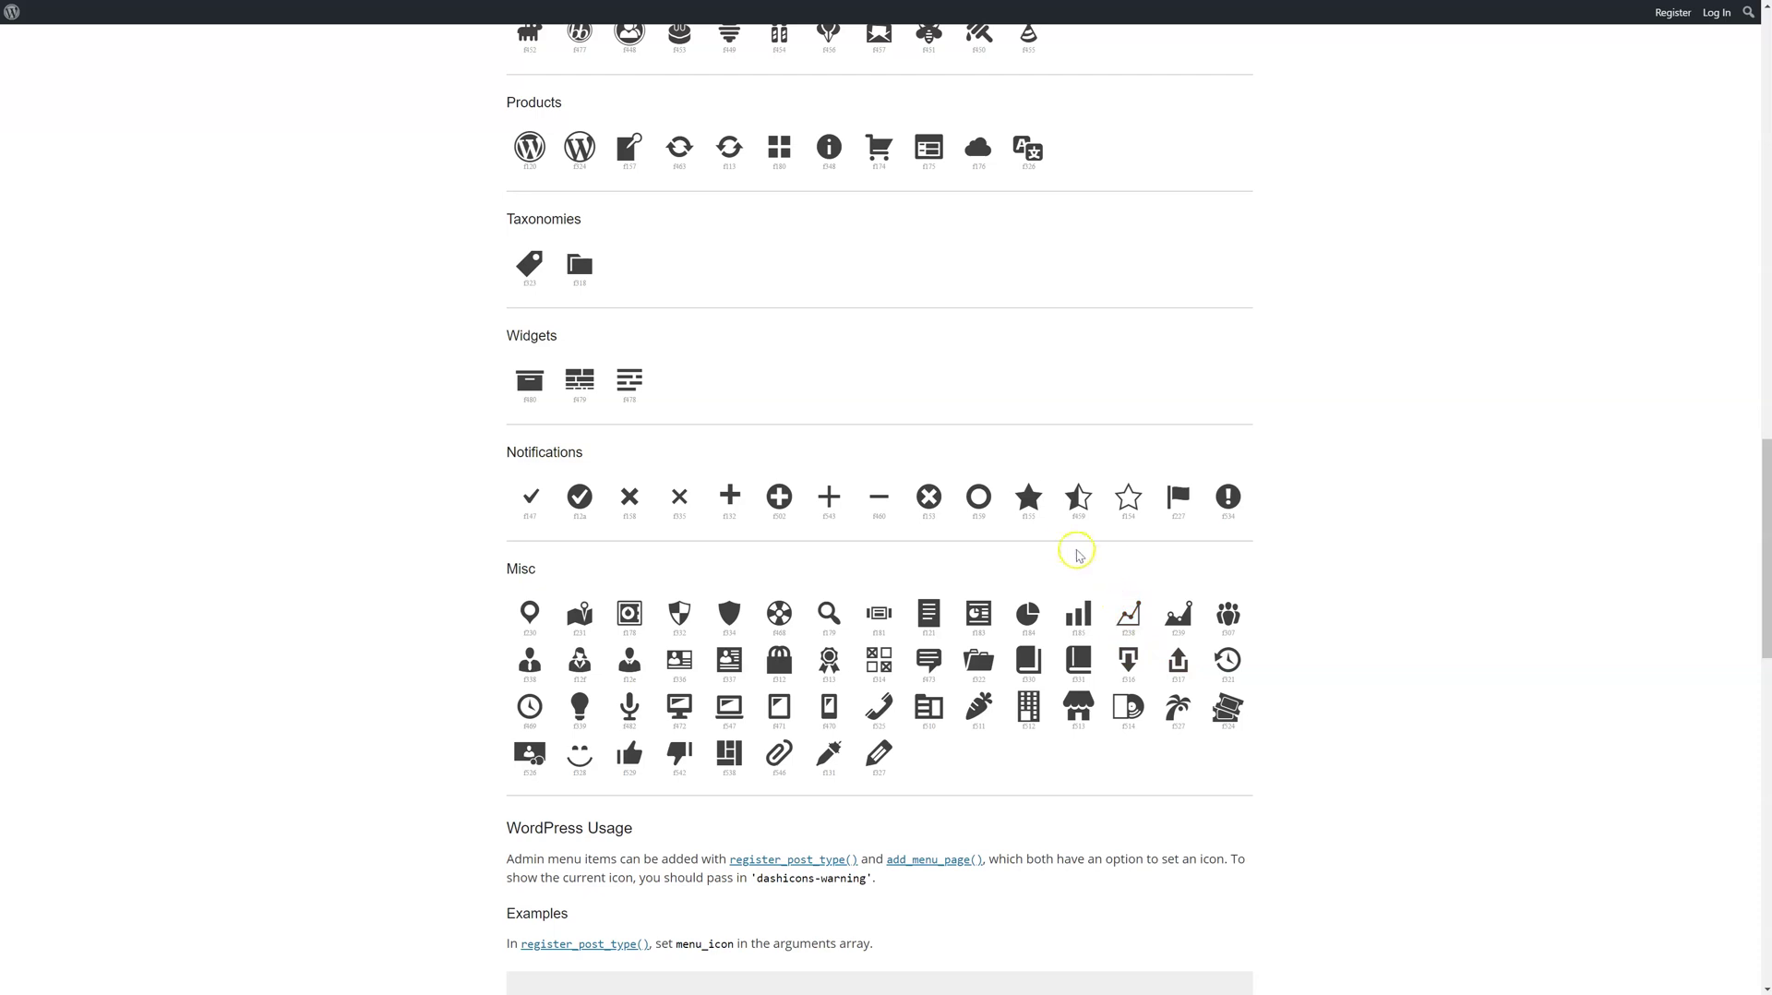
pyautogui.scroll(8, 1069, 550)
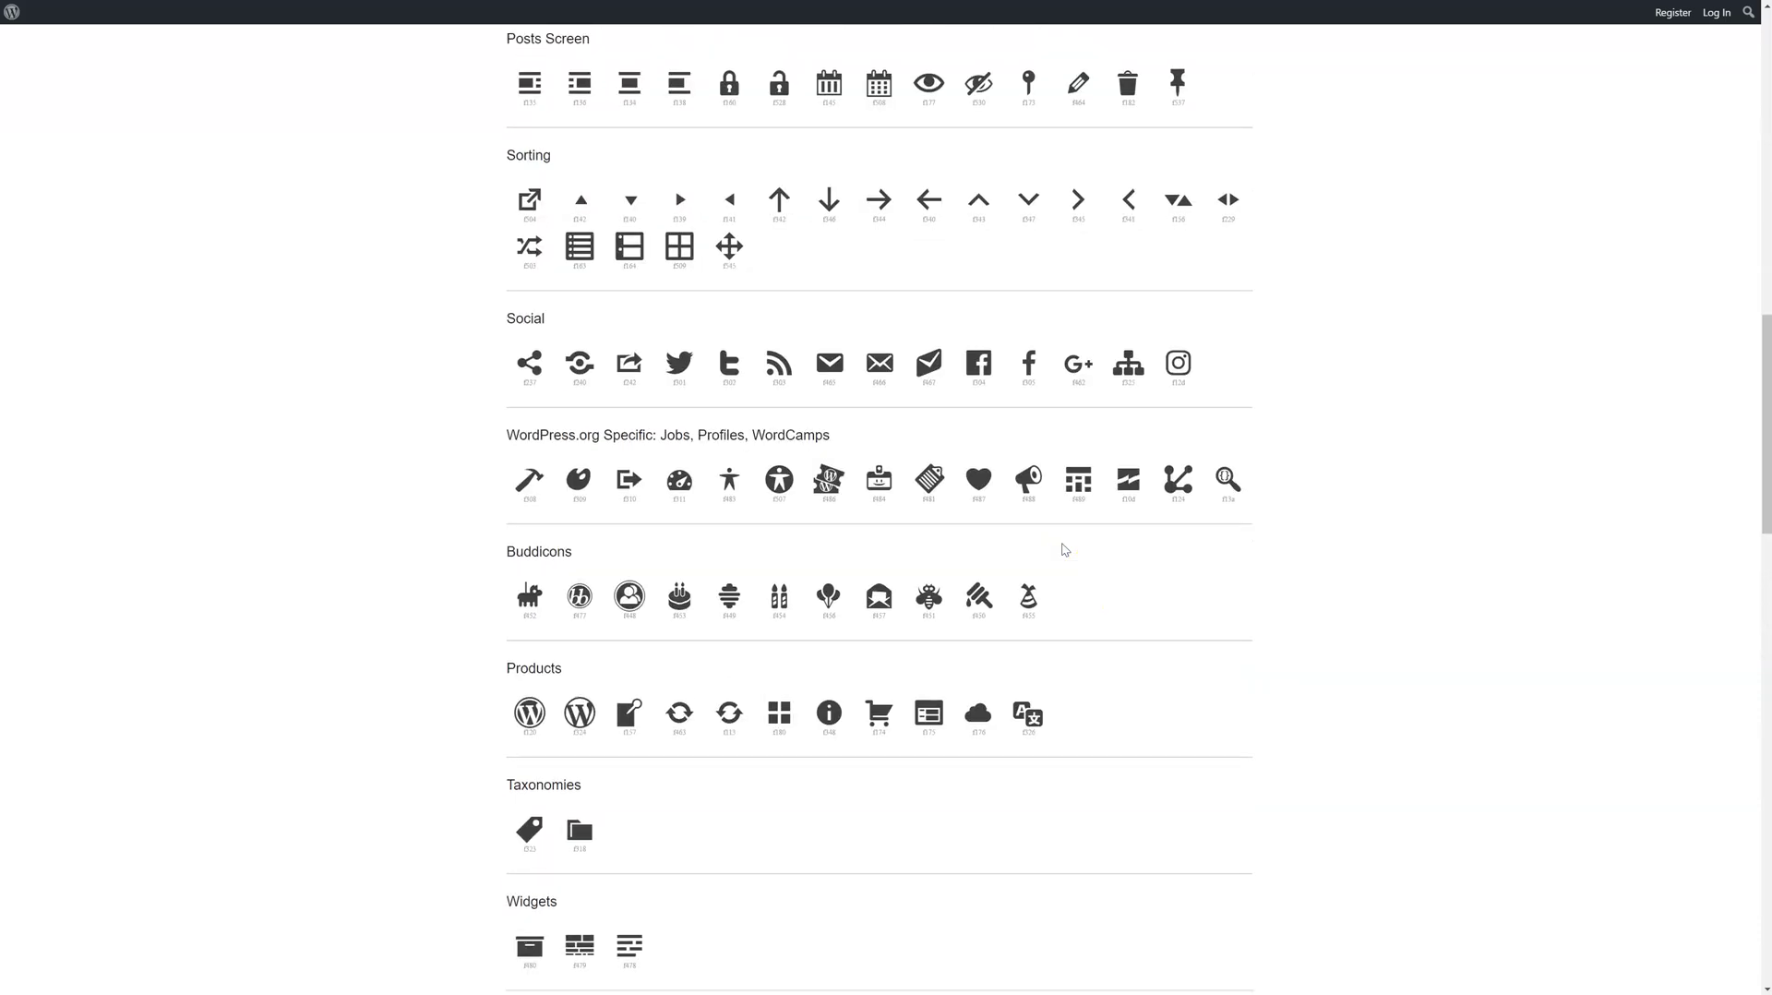
pyautogui.scroll(8, 1065, 550)
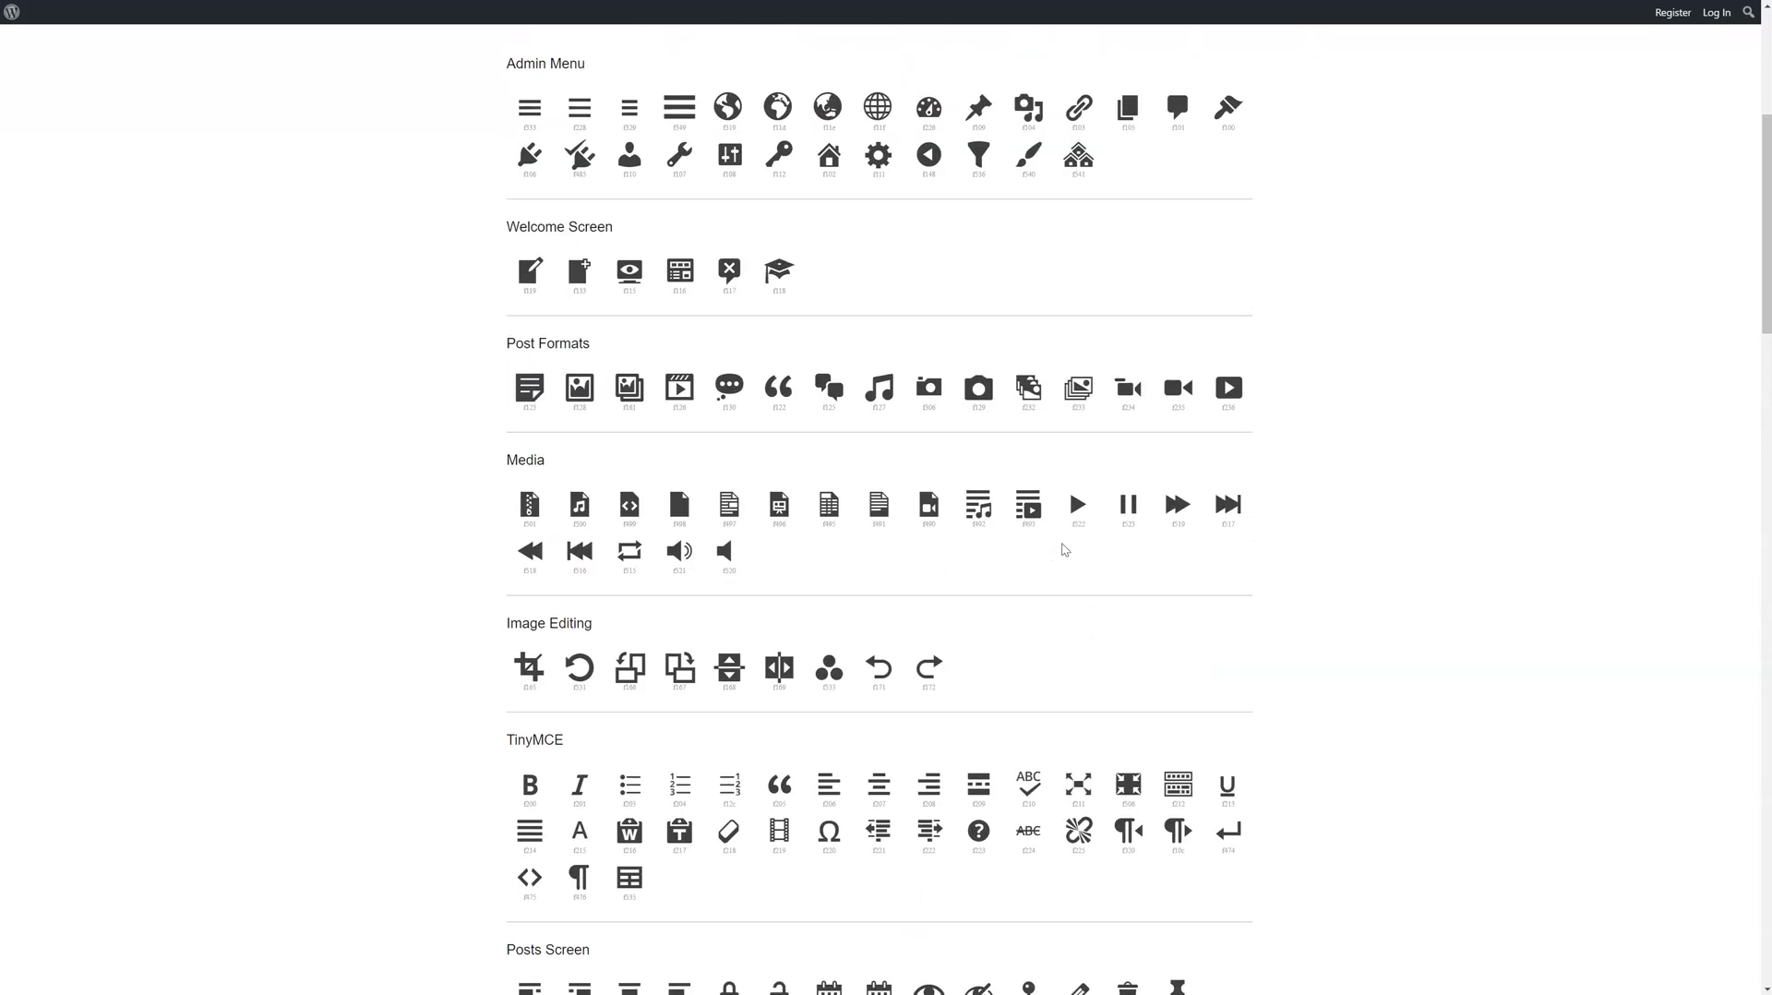
pyautogui.scroll(3, 1065, 550)
pyautogui.scroll(1, 928, 347)
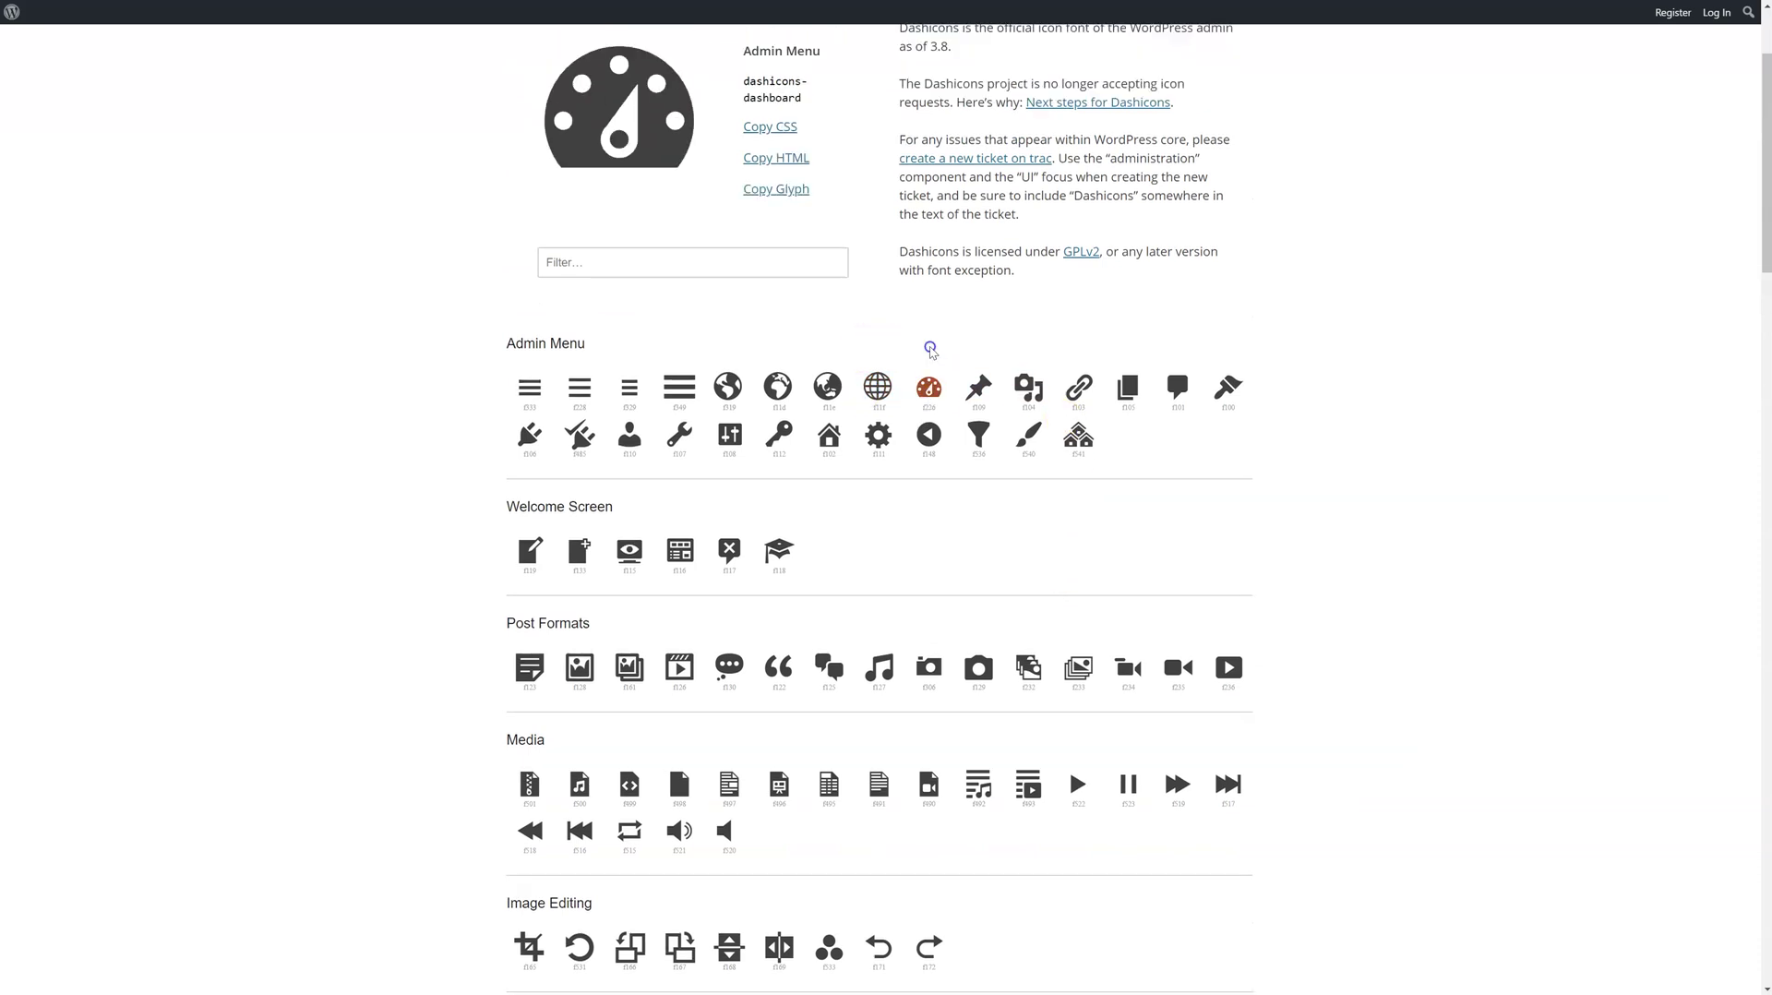
pyautogui.scroll(1, 784, 249)
pyautogui.moveTo(744, 159); pyautogui.dragTo(812, 178)
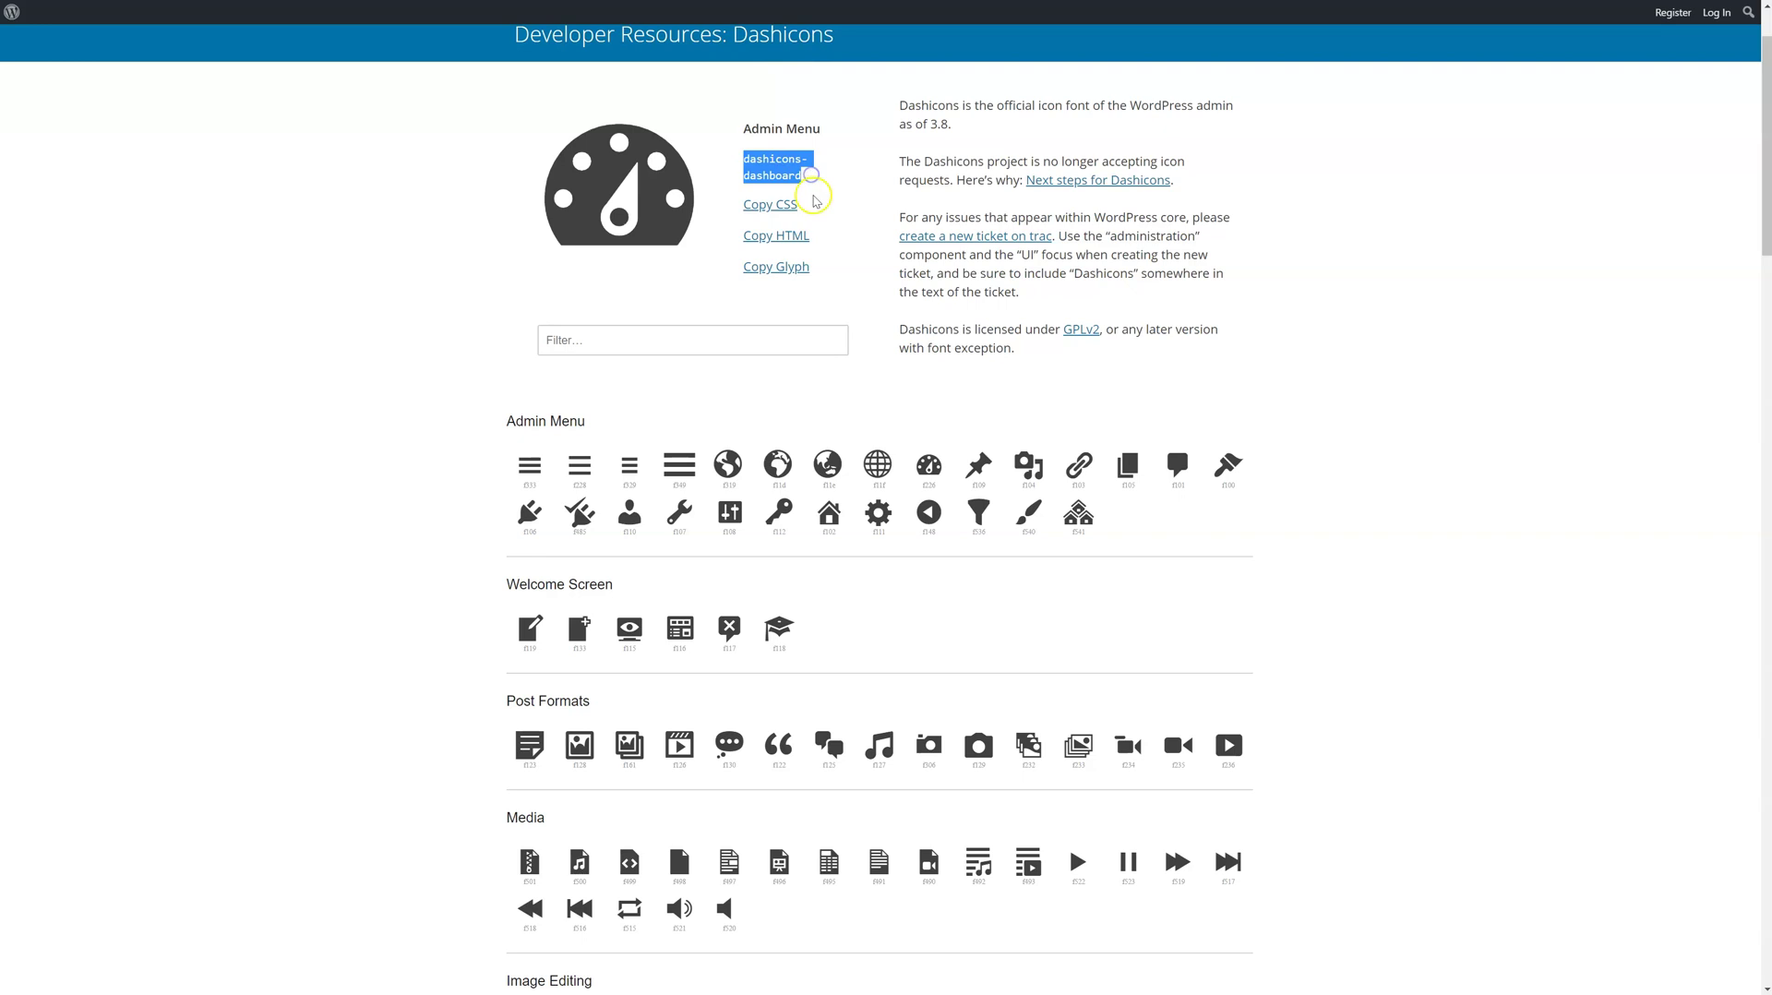
# - Copy 'dashicons-dashboard' and paste it into the Cars Admin Sidebar Icon field, replacing dashicons-menu
pyautogui.hotkey('ctrl', 'c')
pyautogui.hotkey('ctrl', 'Tab')
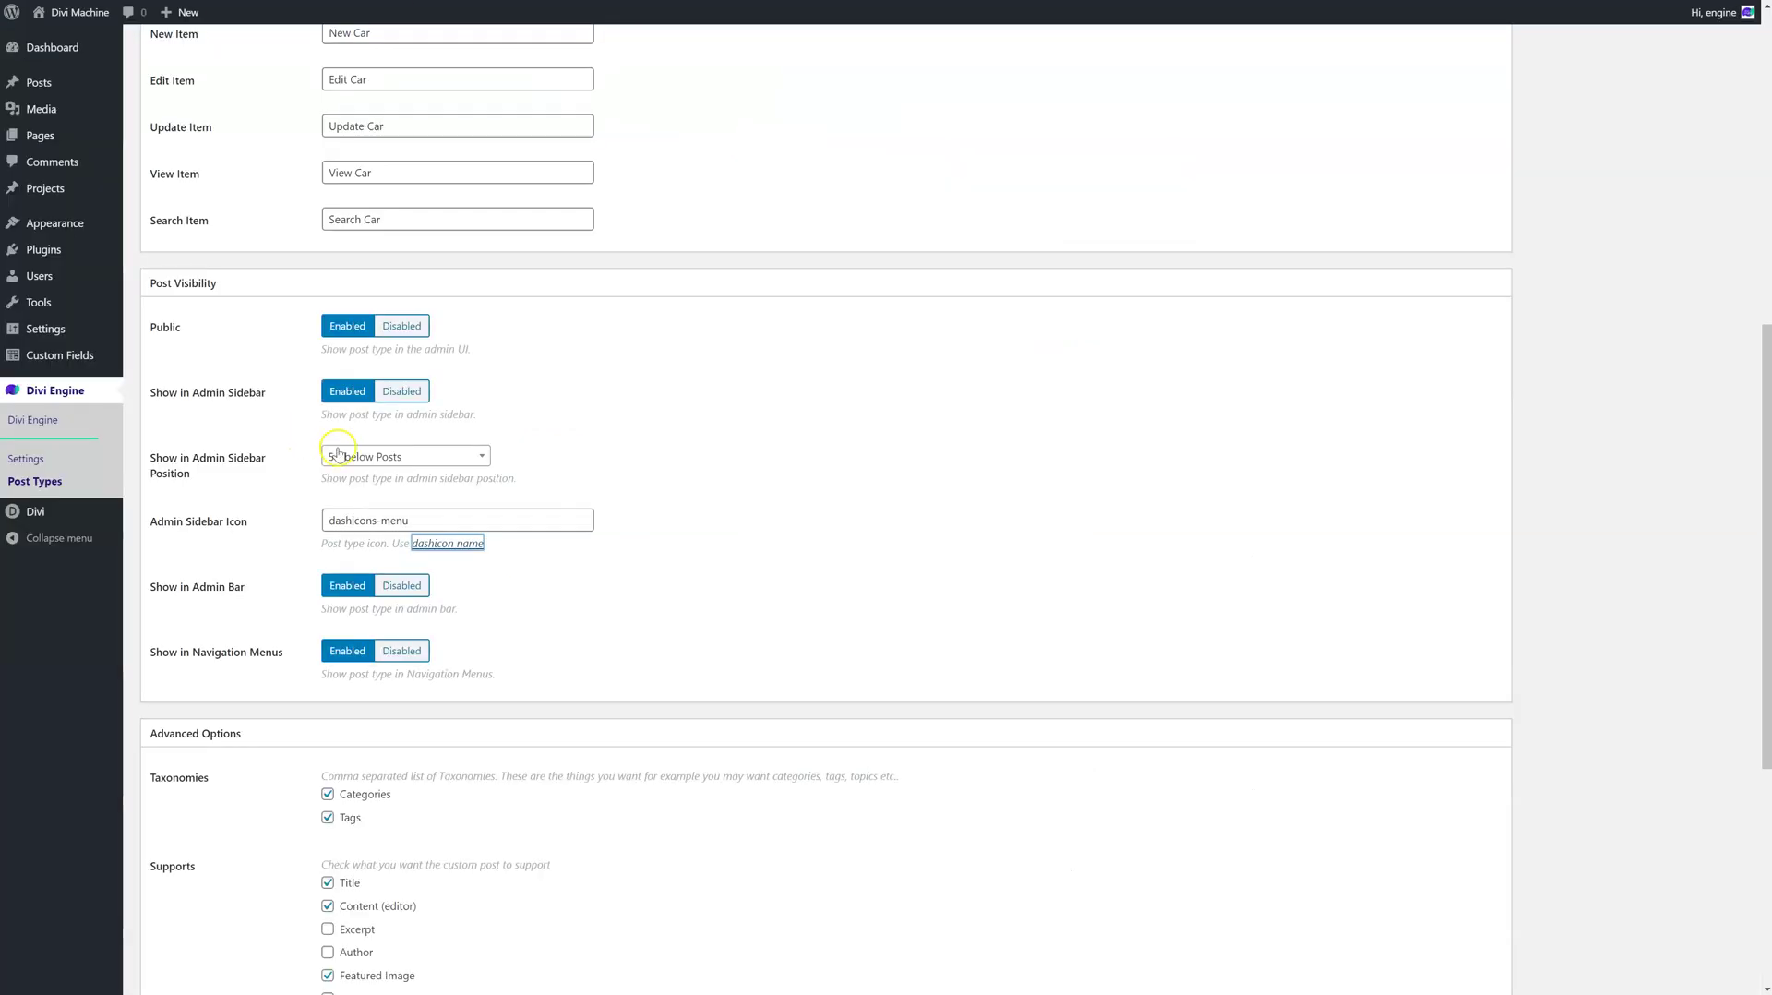
pyautogui.click(396, 518)
pyautogui.hotkey('ctrl', 'v')
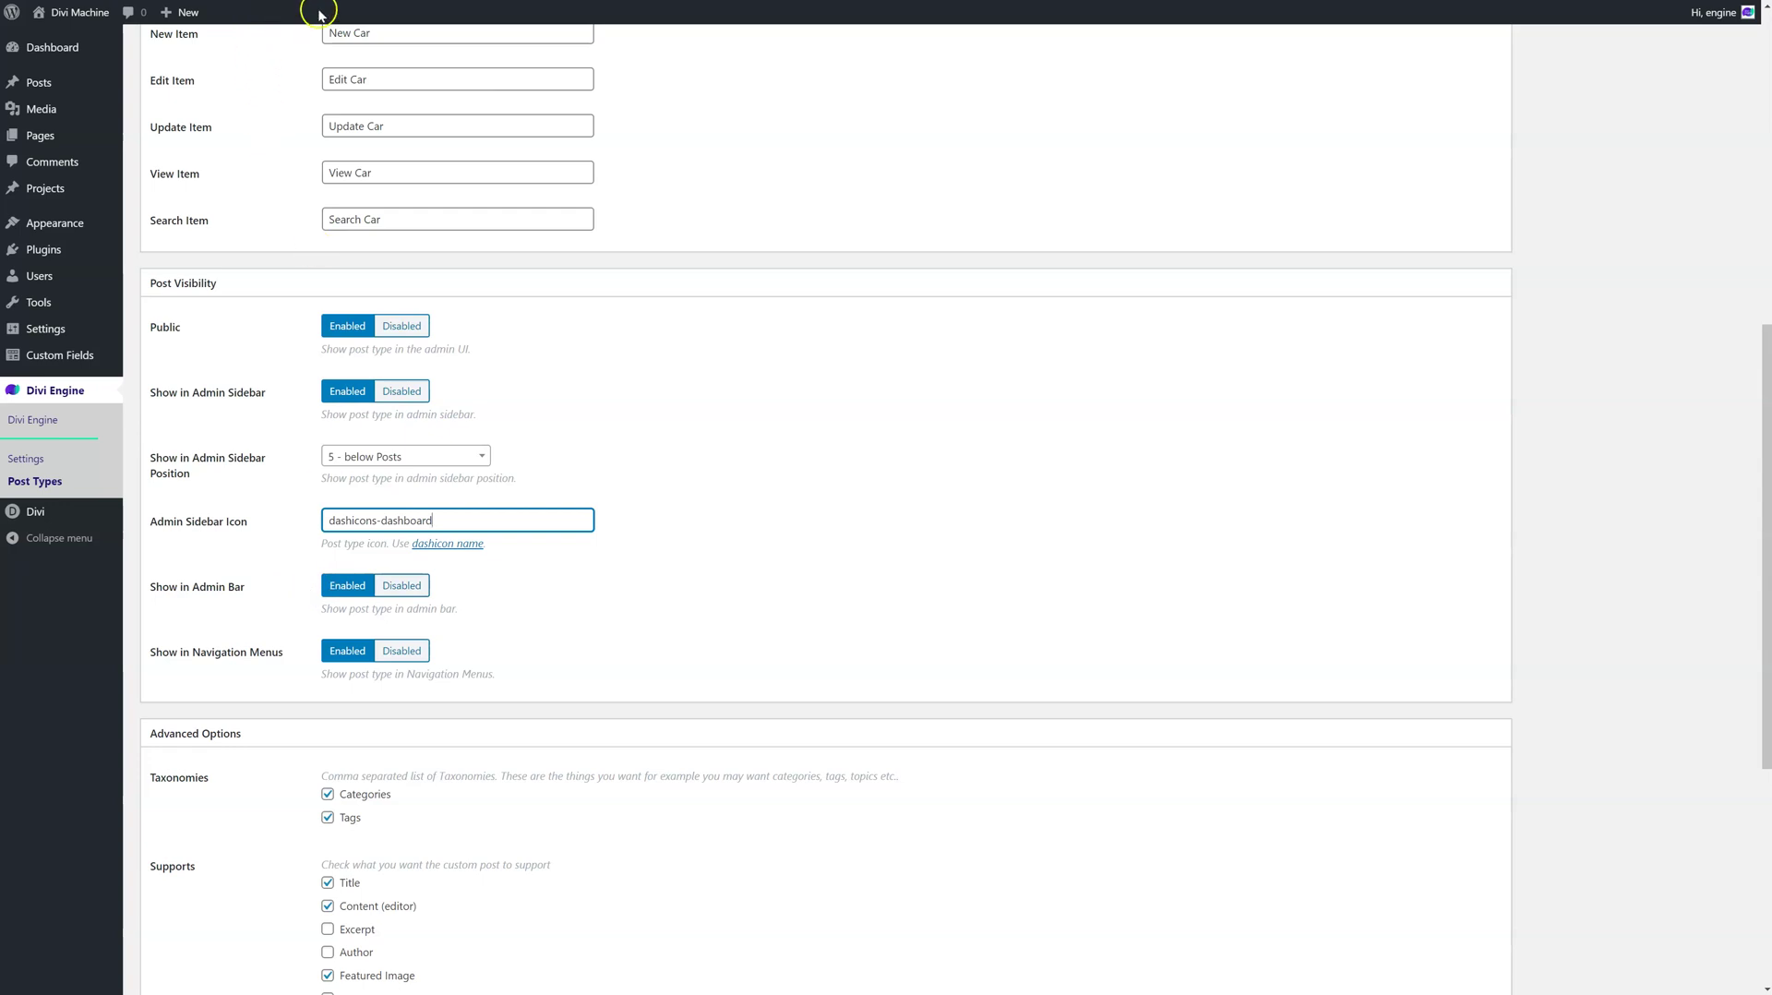
pyautogui.scroll(-3, 237, 650)
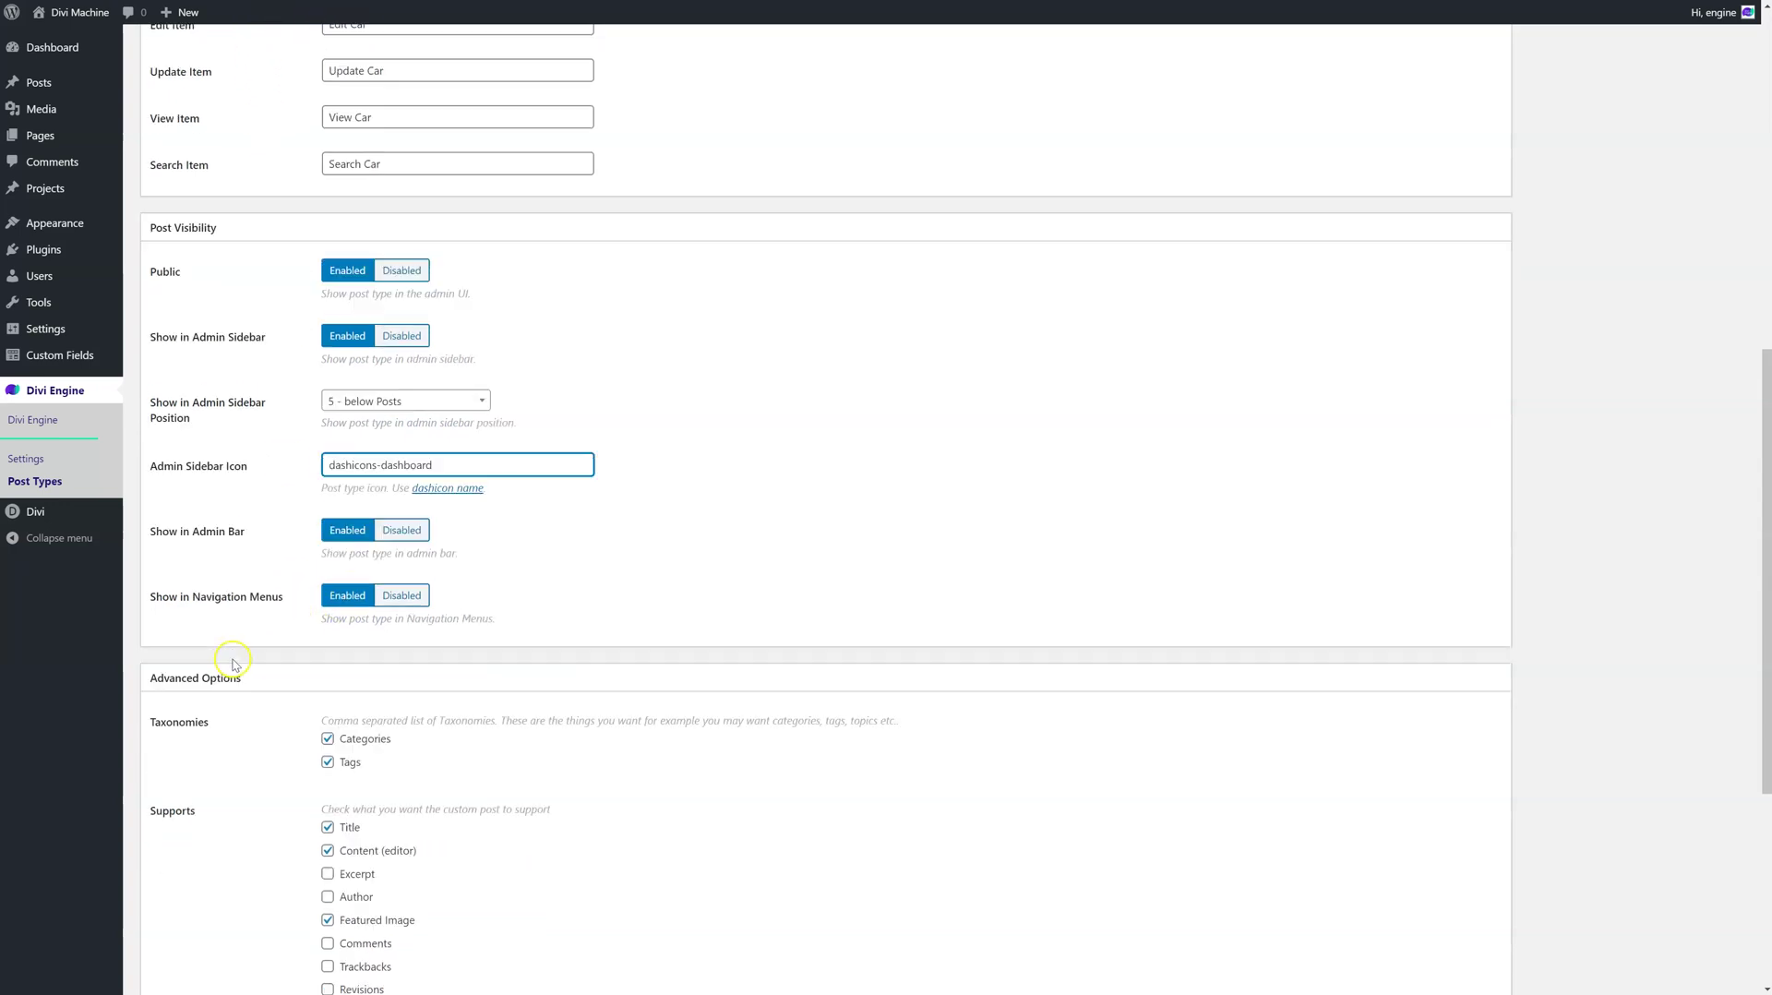
pyautogui.scroll(-2, 243, 595)
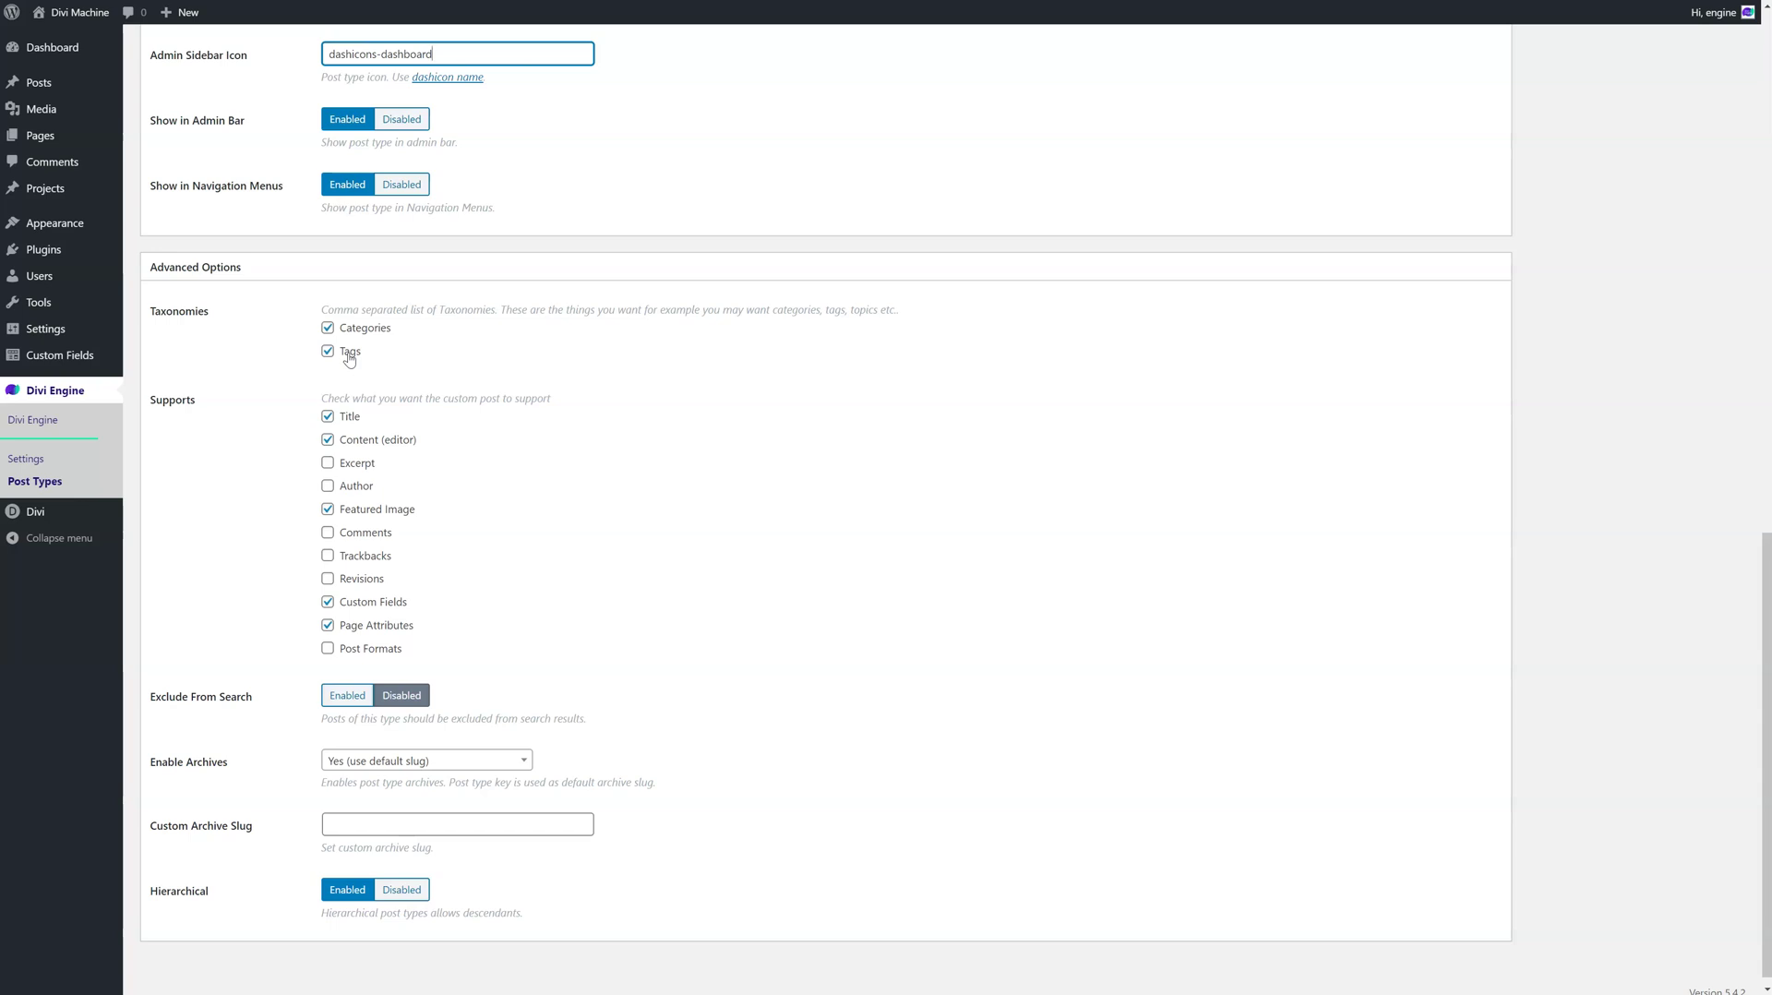
pyautogui.moveTo(56, 83)
pyautogui.scroll(-1, 361, 535)
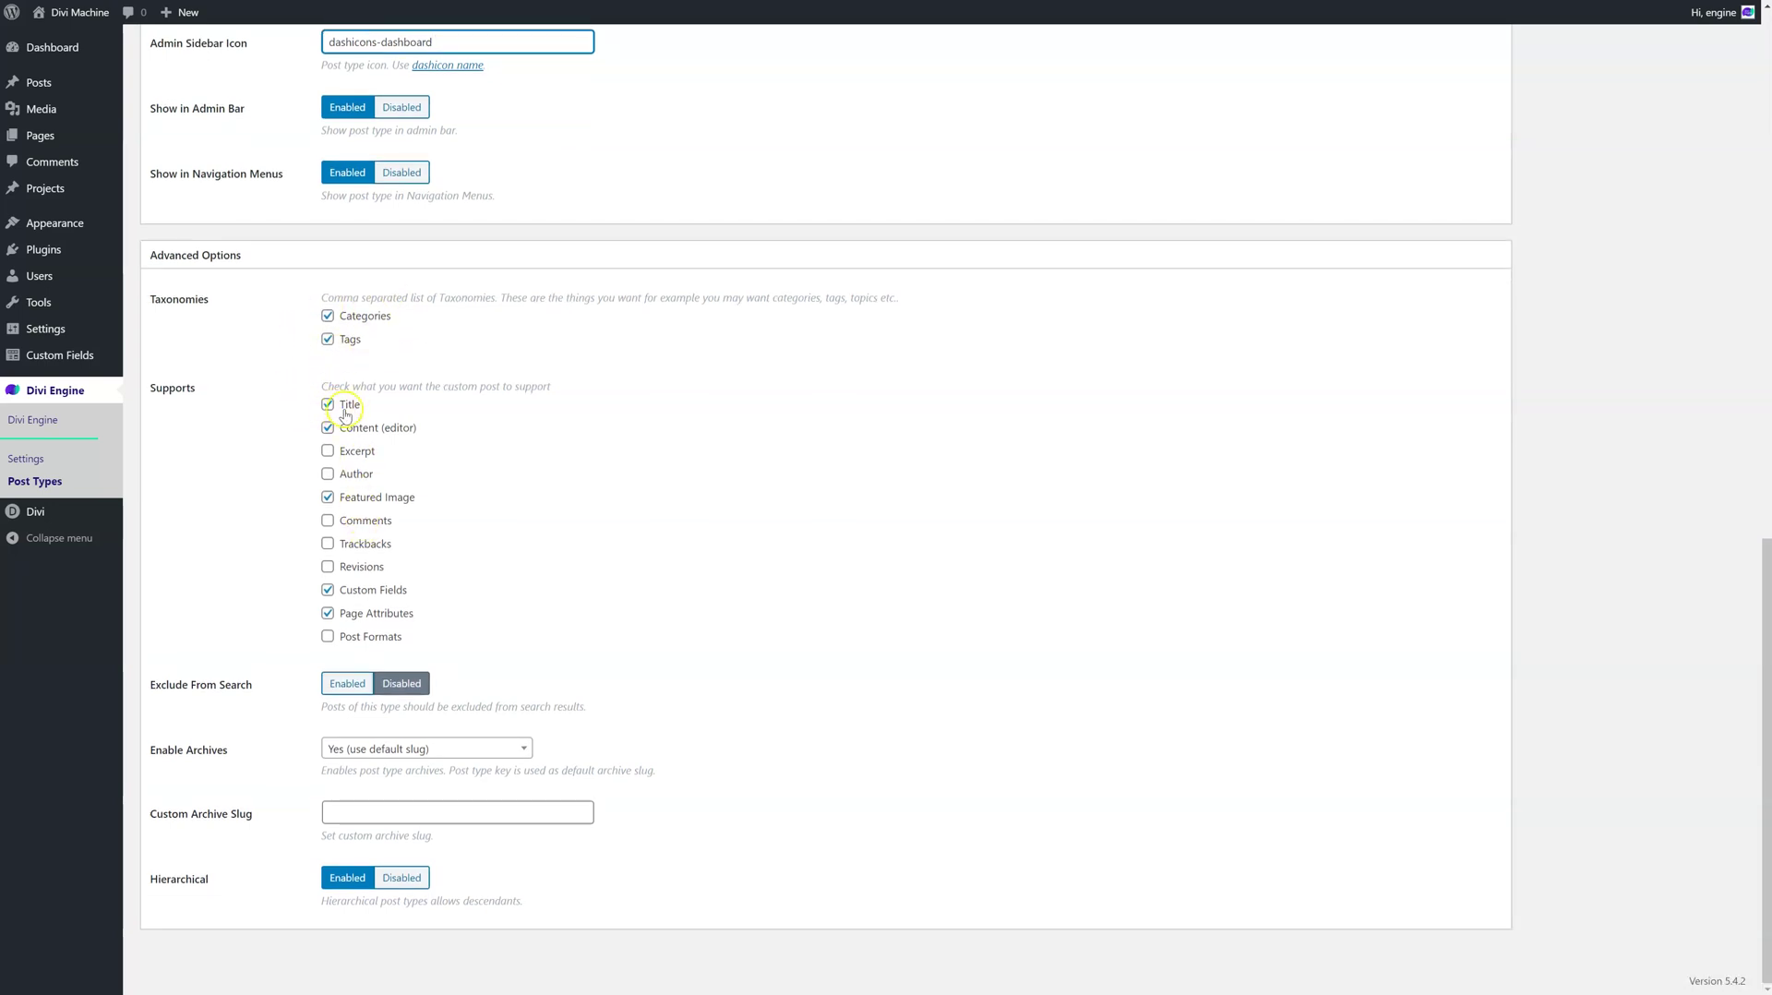
pyautogui.click(327, 498)
pyautogui.click(341, 683)
pyautogui.click(399, 687)
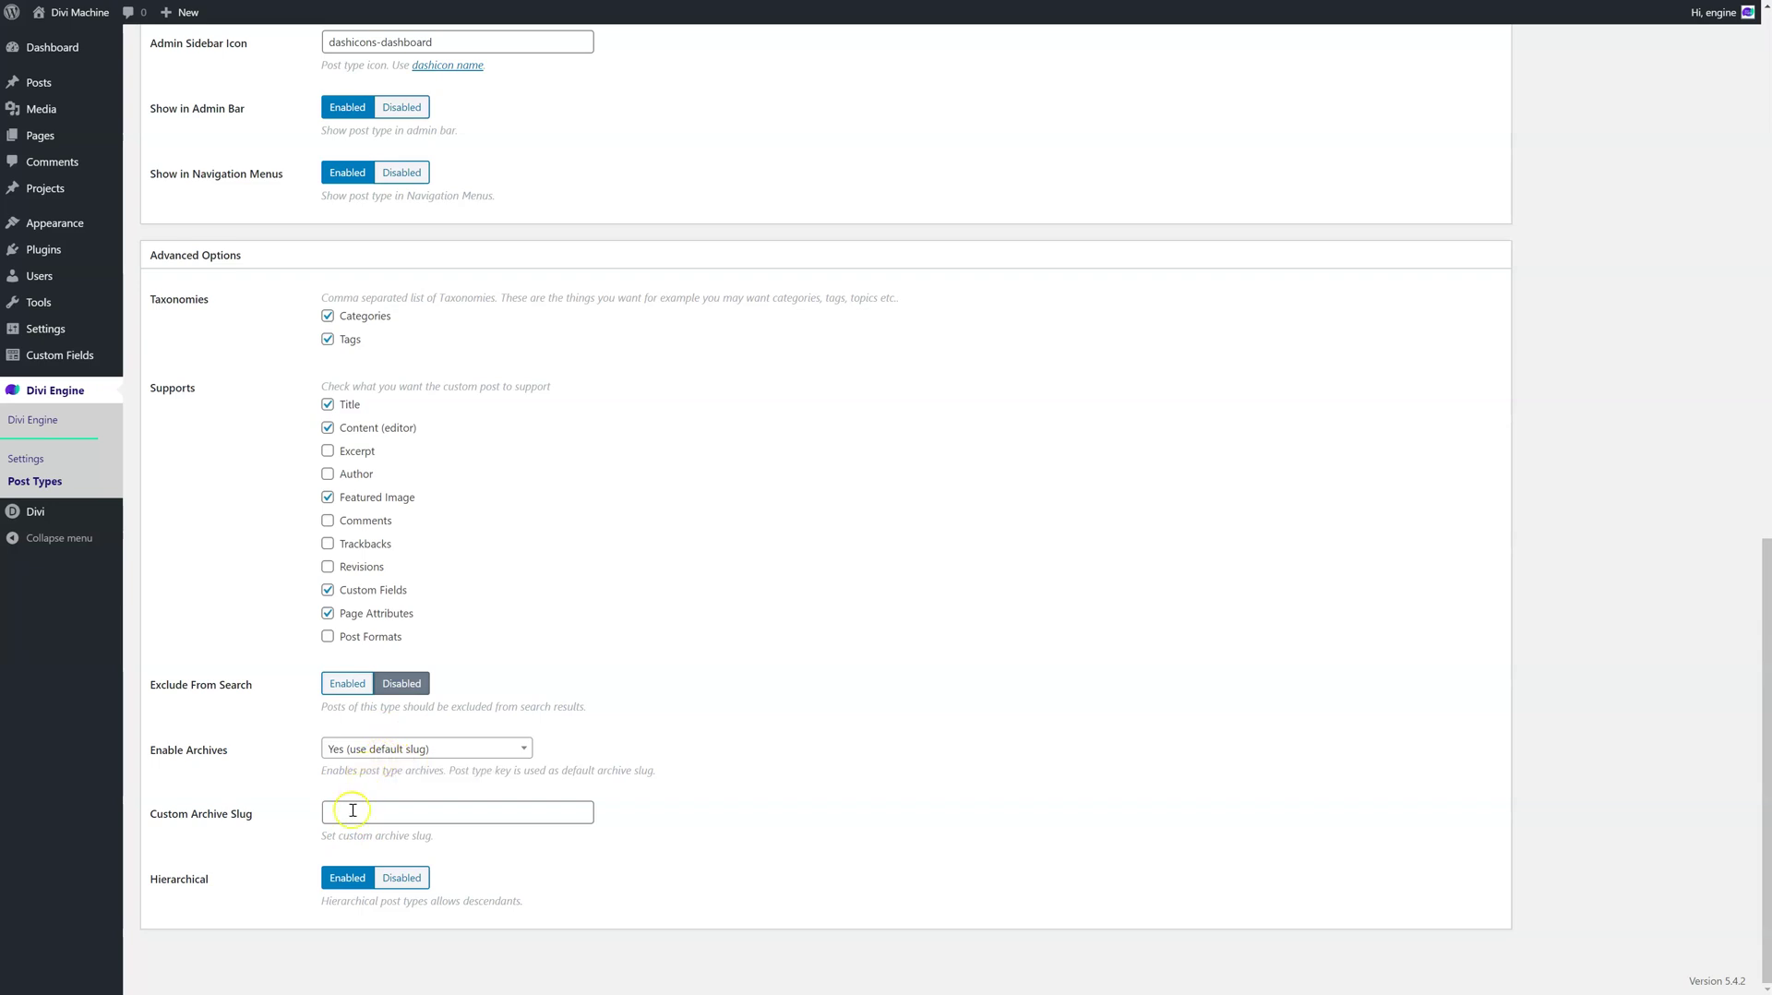
pyautogui.click(388, 754)
pyautogui.click(396, 782)
pyautogui.click(369, 814)
pyautogui.click(269, 815)
pyautogui.scroll(12, 462, 679)
pyautogui.scroll(-6, 462, 678)
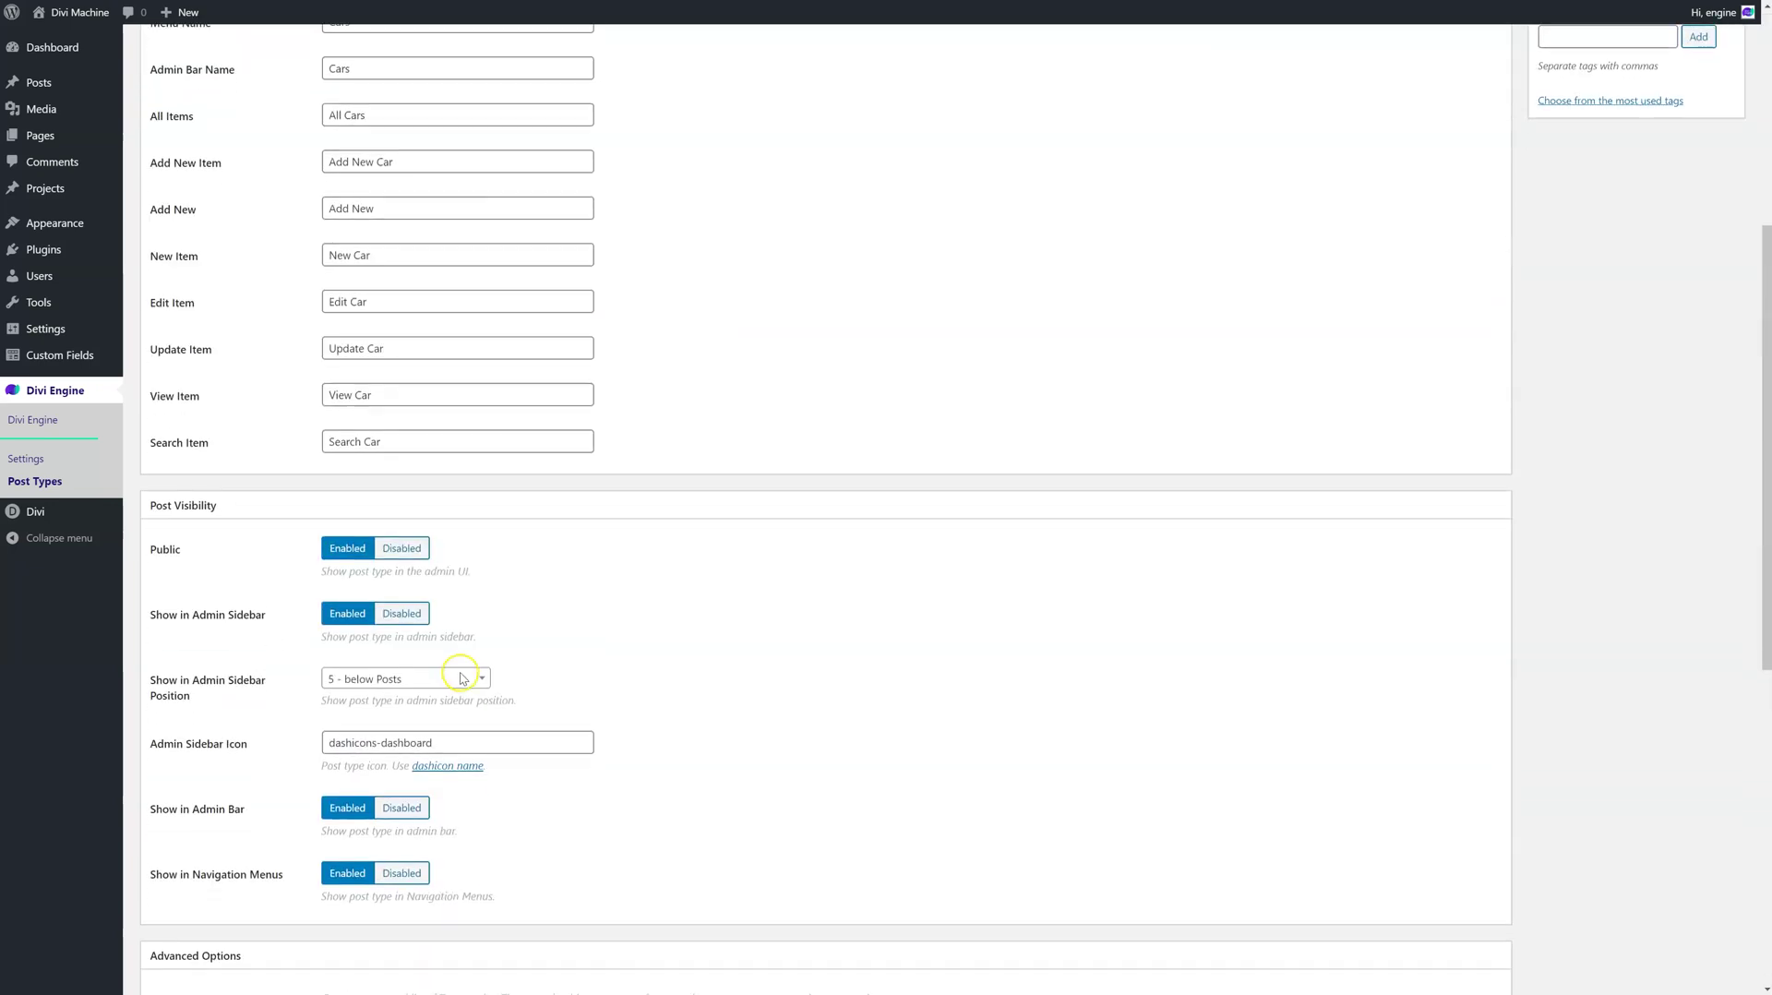
pyautogui.scroll(-4, 462, 679)
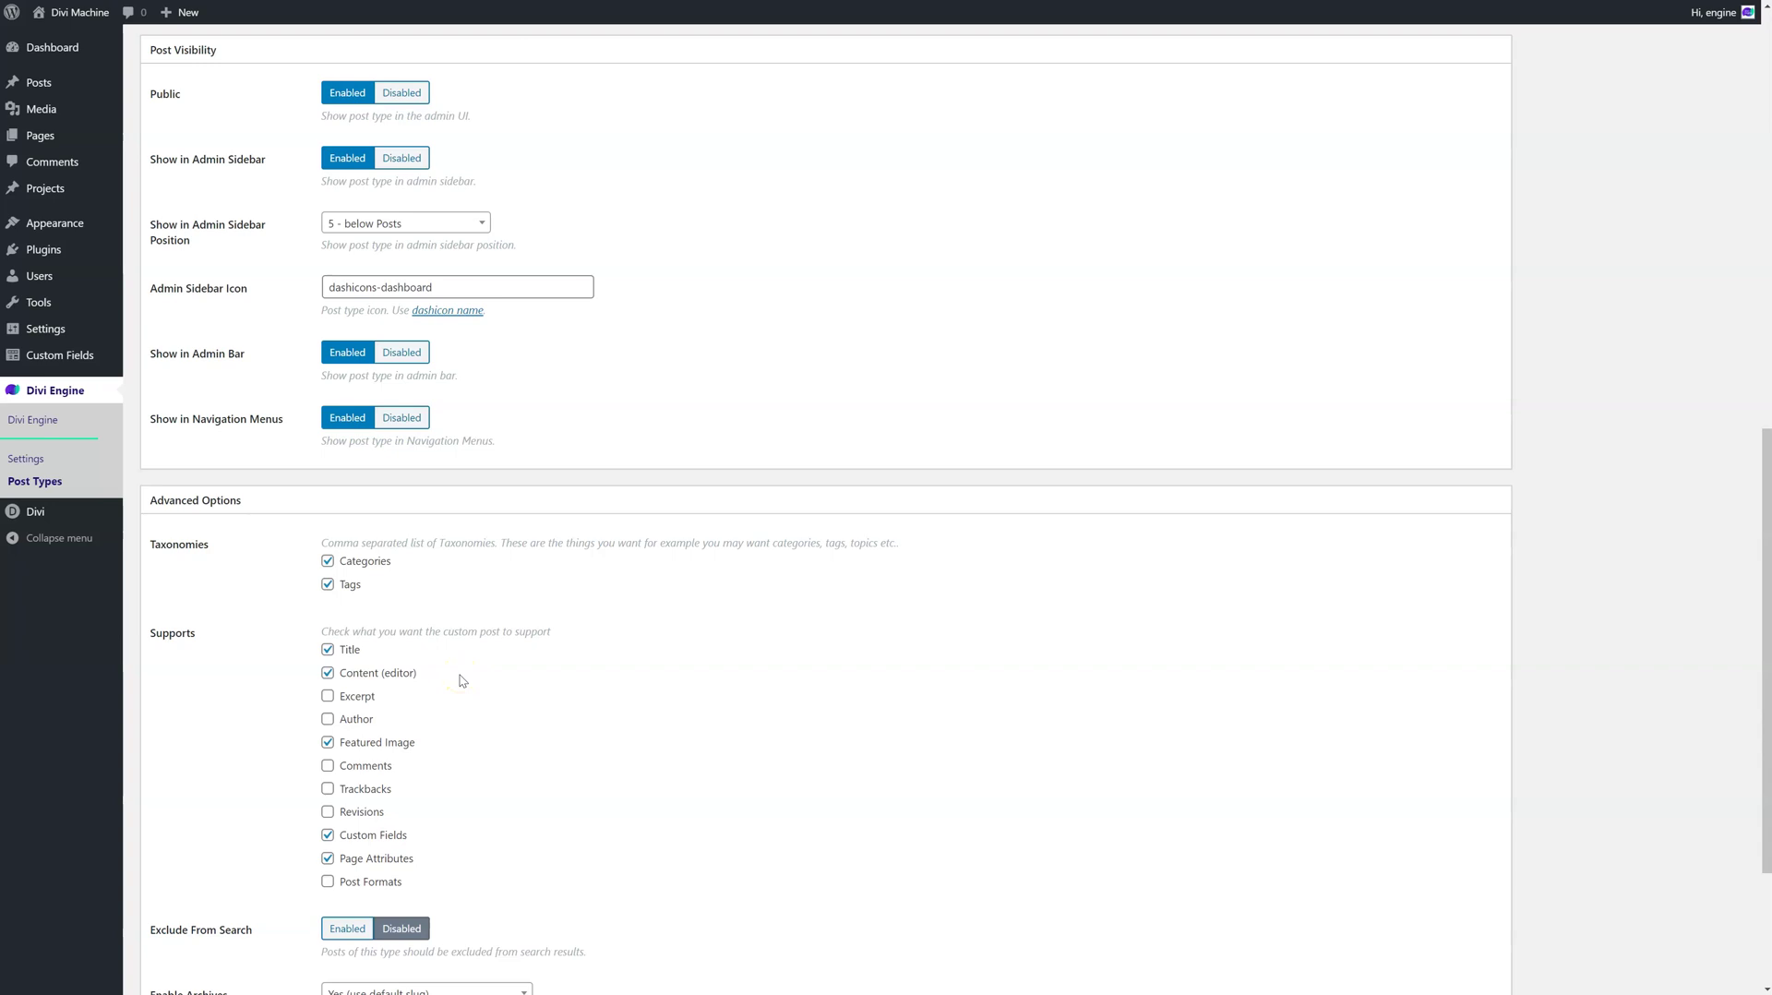
pyautogui.scroll(10, 461, 680)
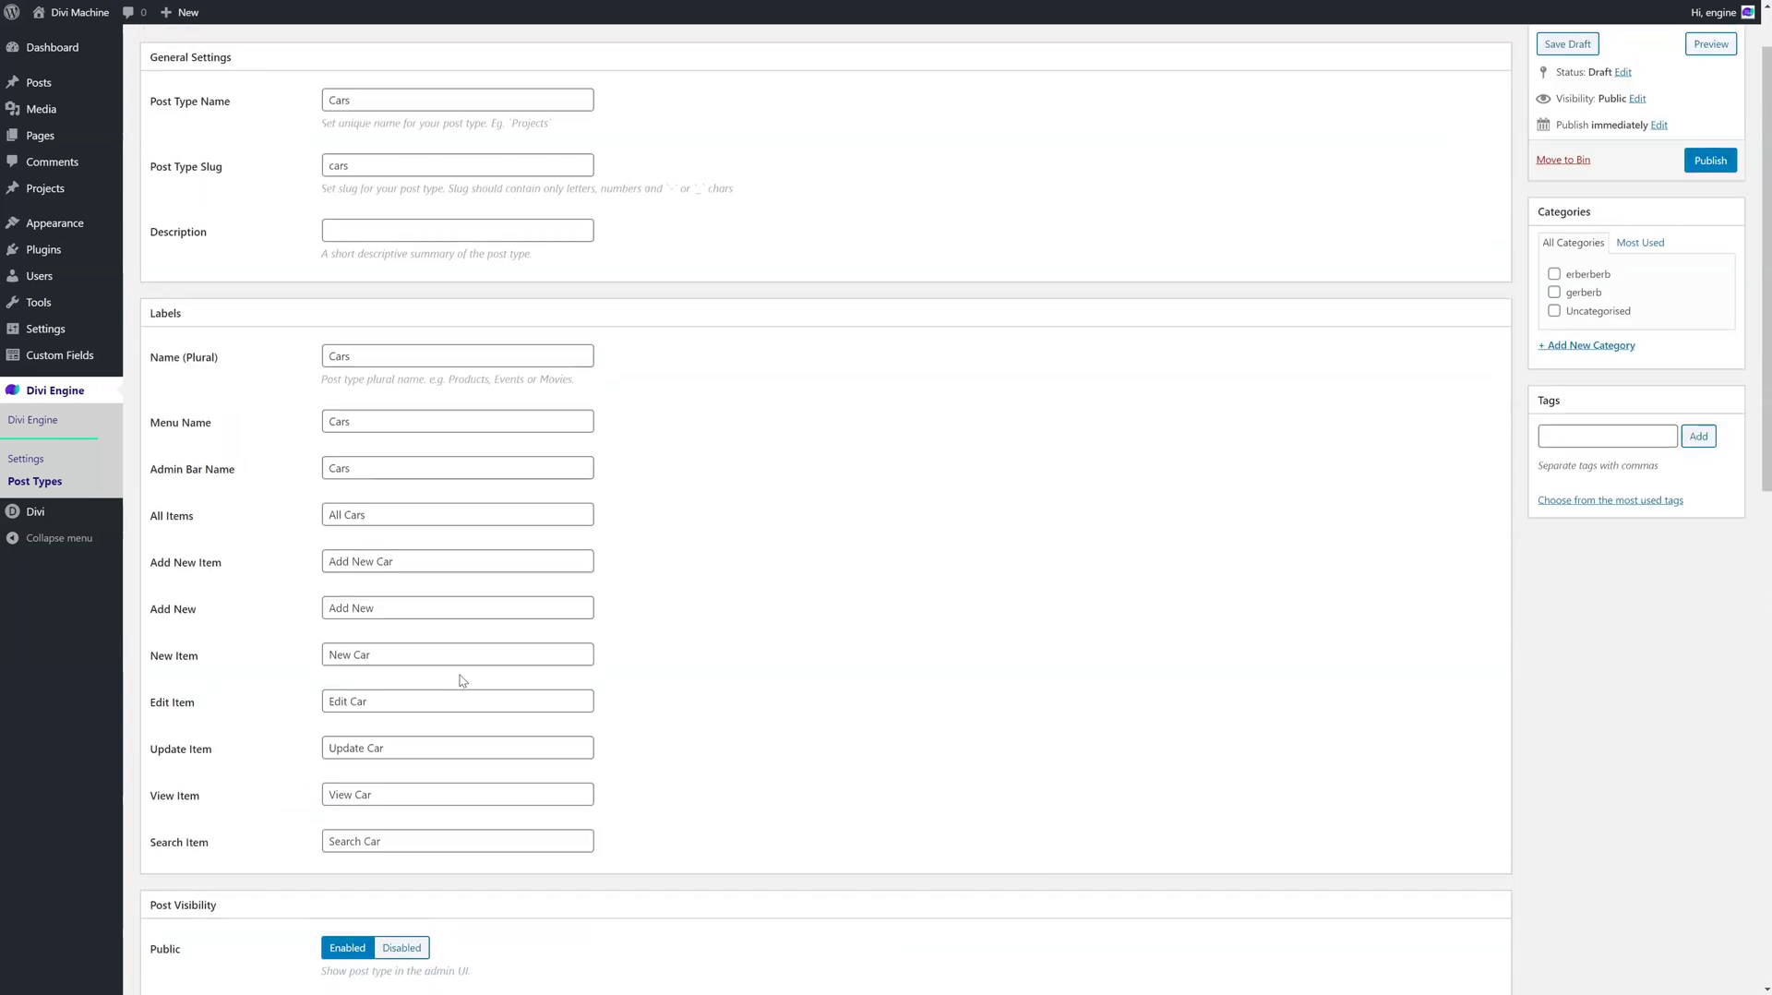
# - Publish the Cars post type and open its empty All Cars list from the sidebar
pyautogui.click(191, 84)
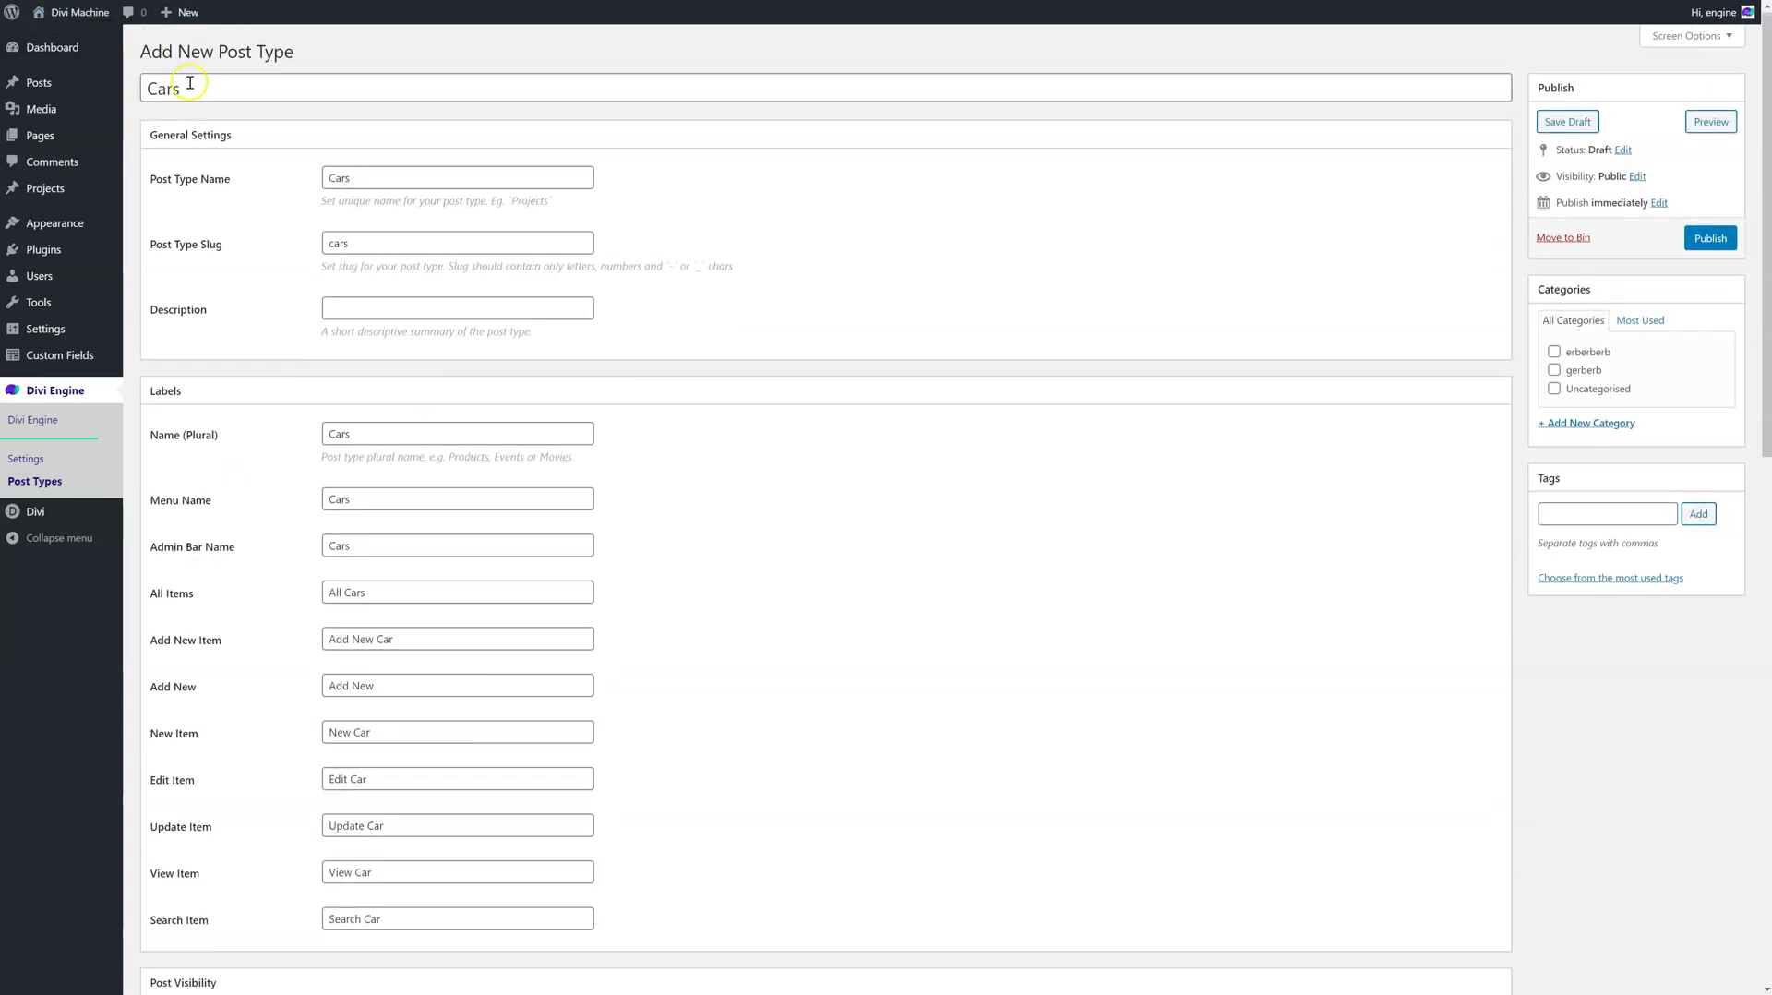
pyautogui.click(1733, 244)
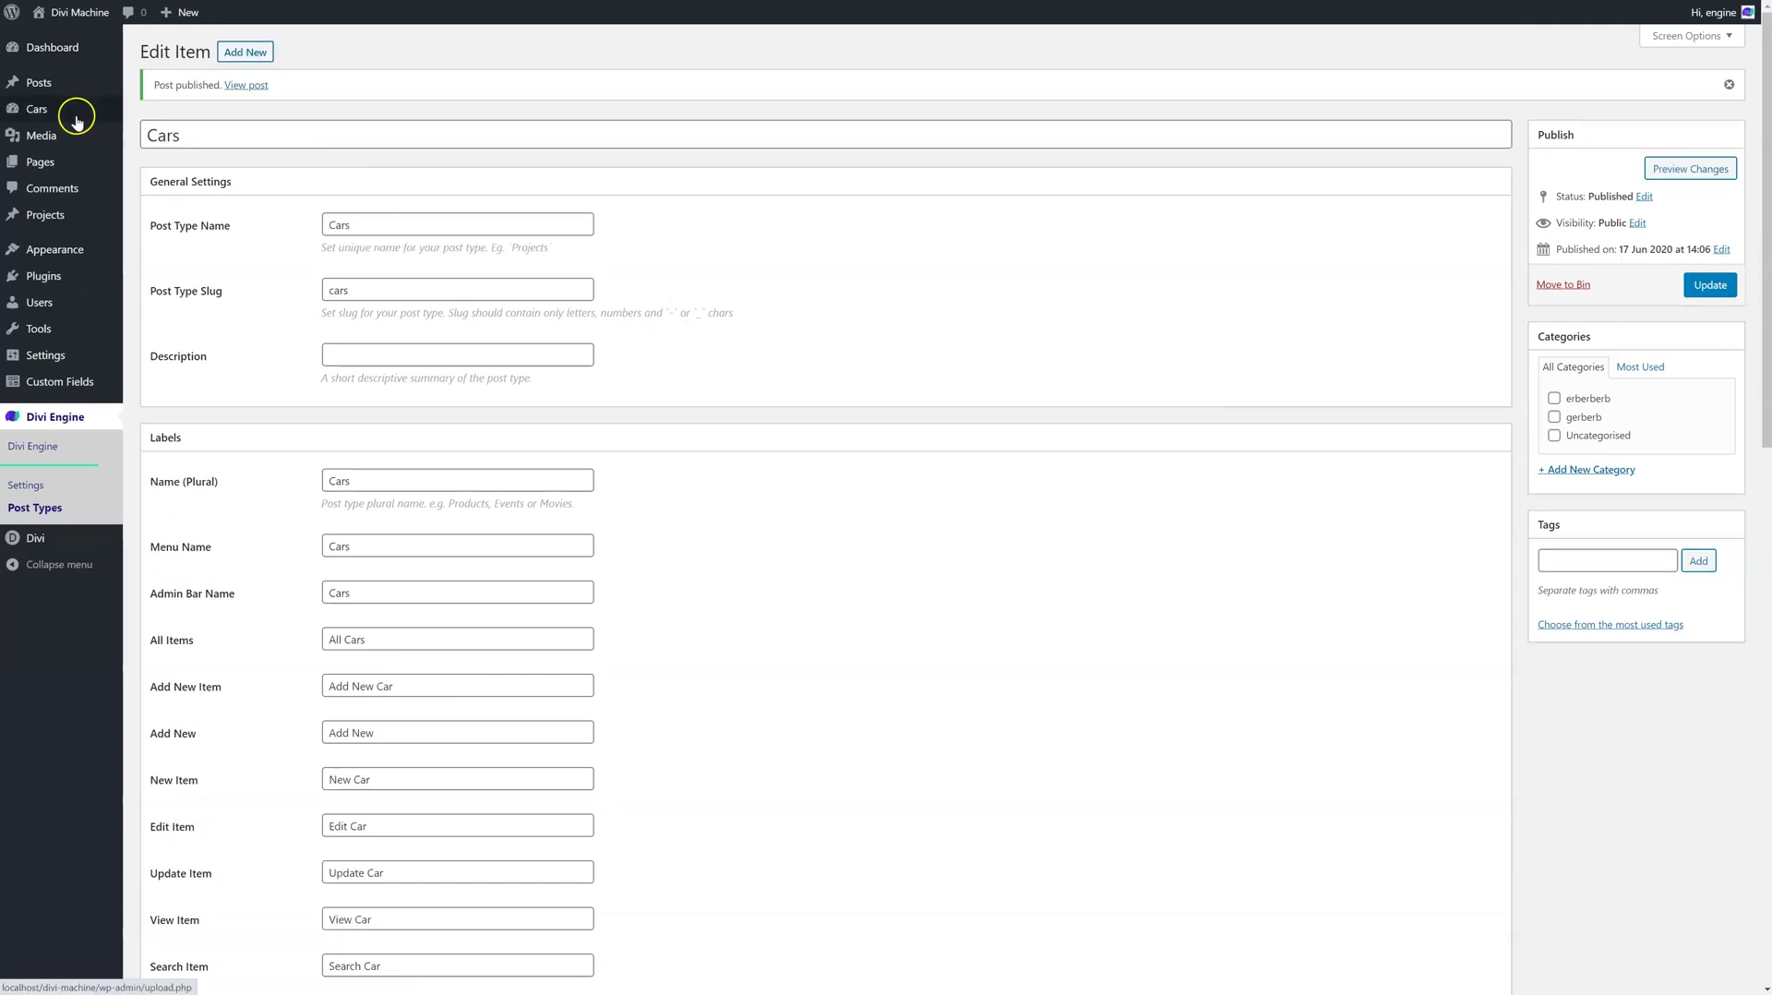
pyautogui.moveTo(33, 113)
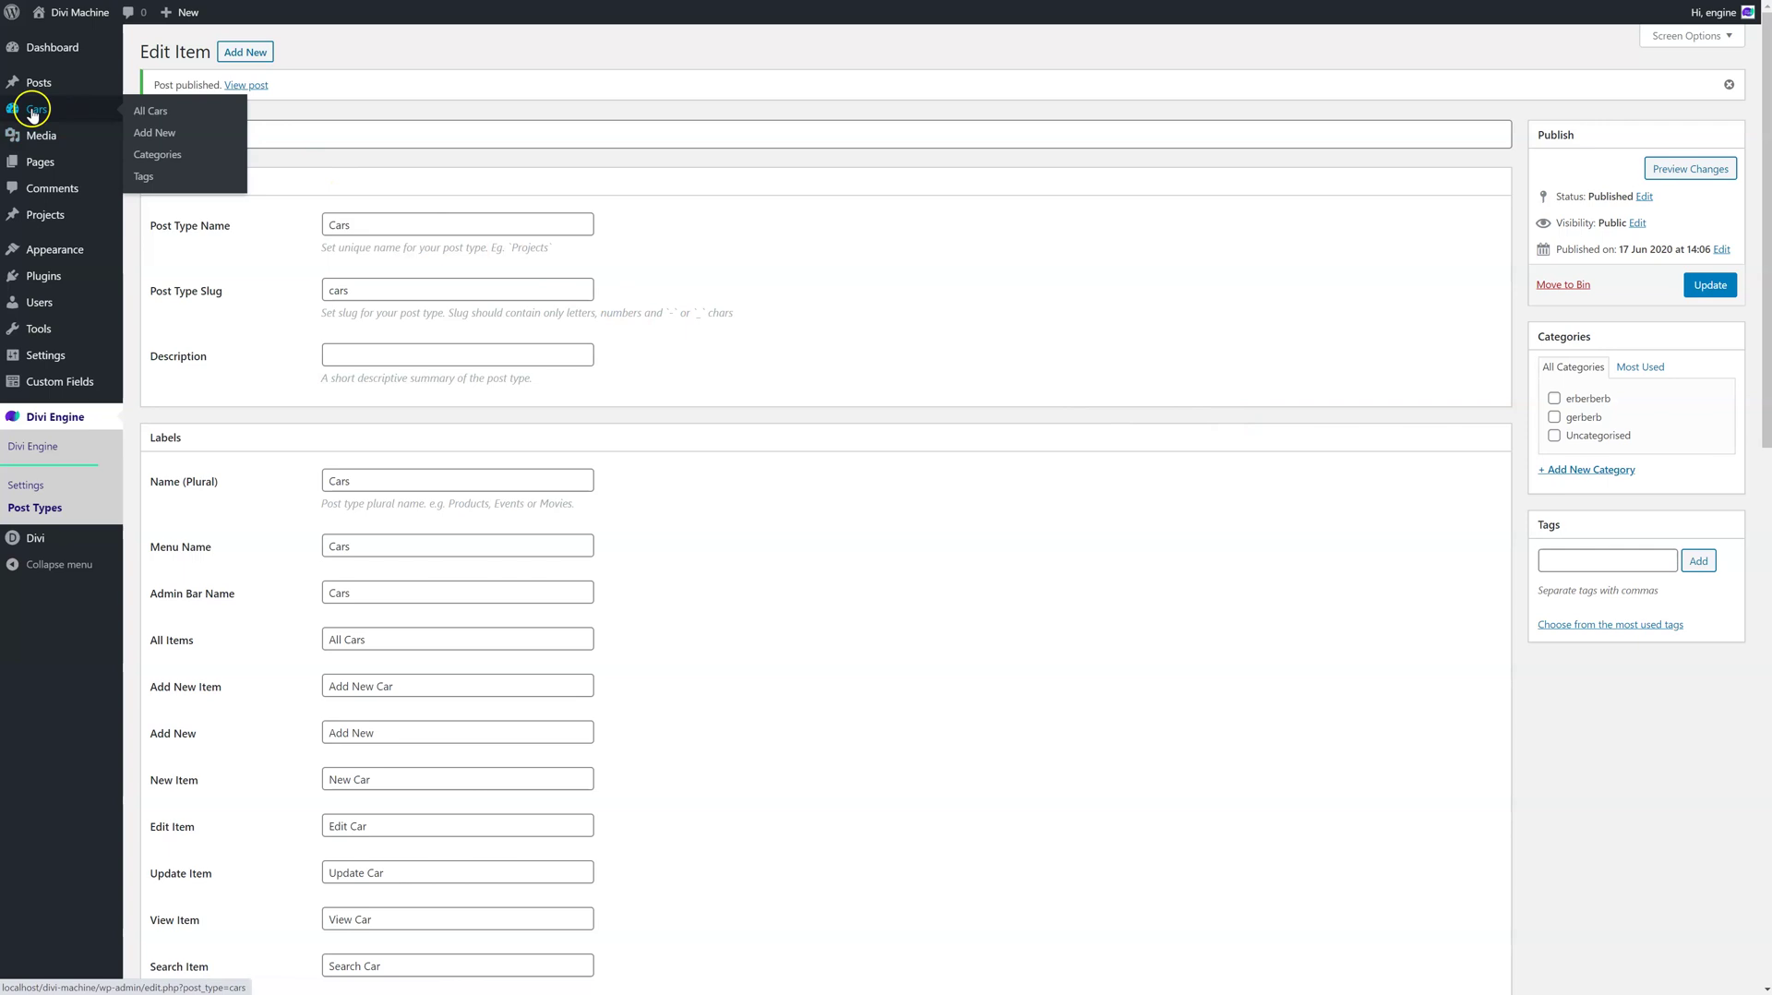
pyautogui.click(152, 112)
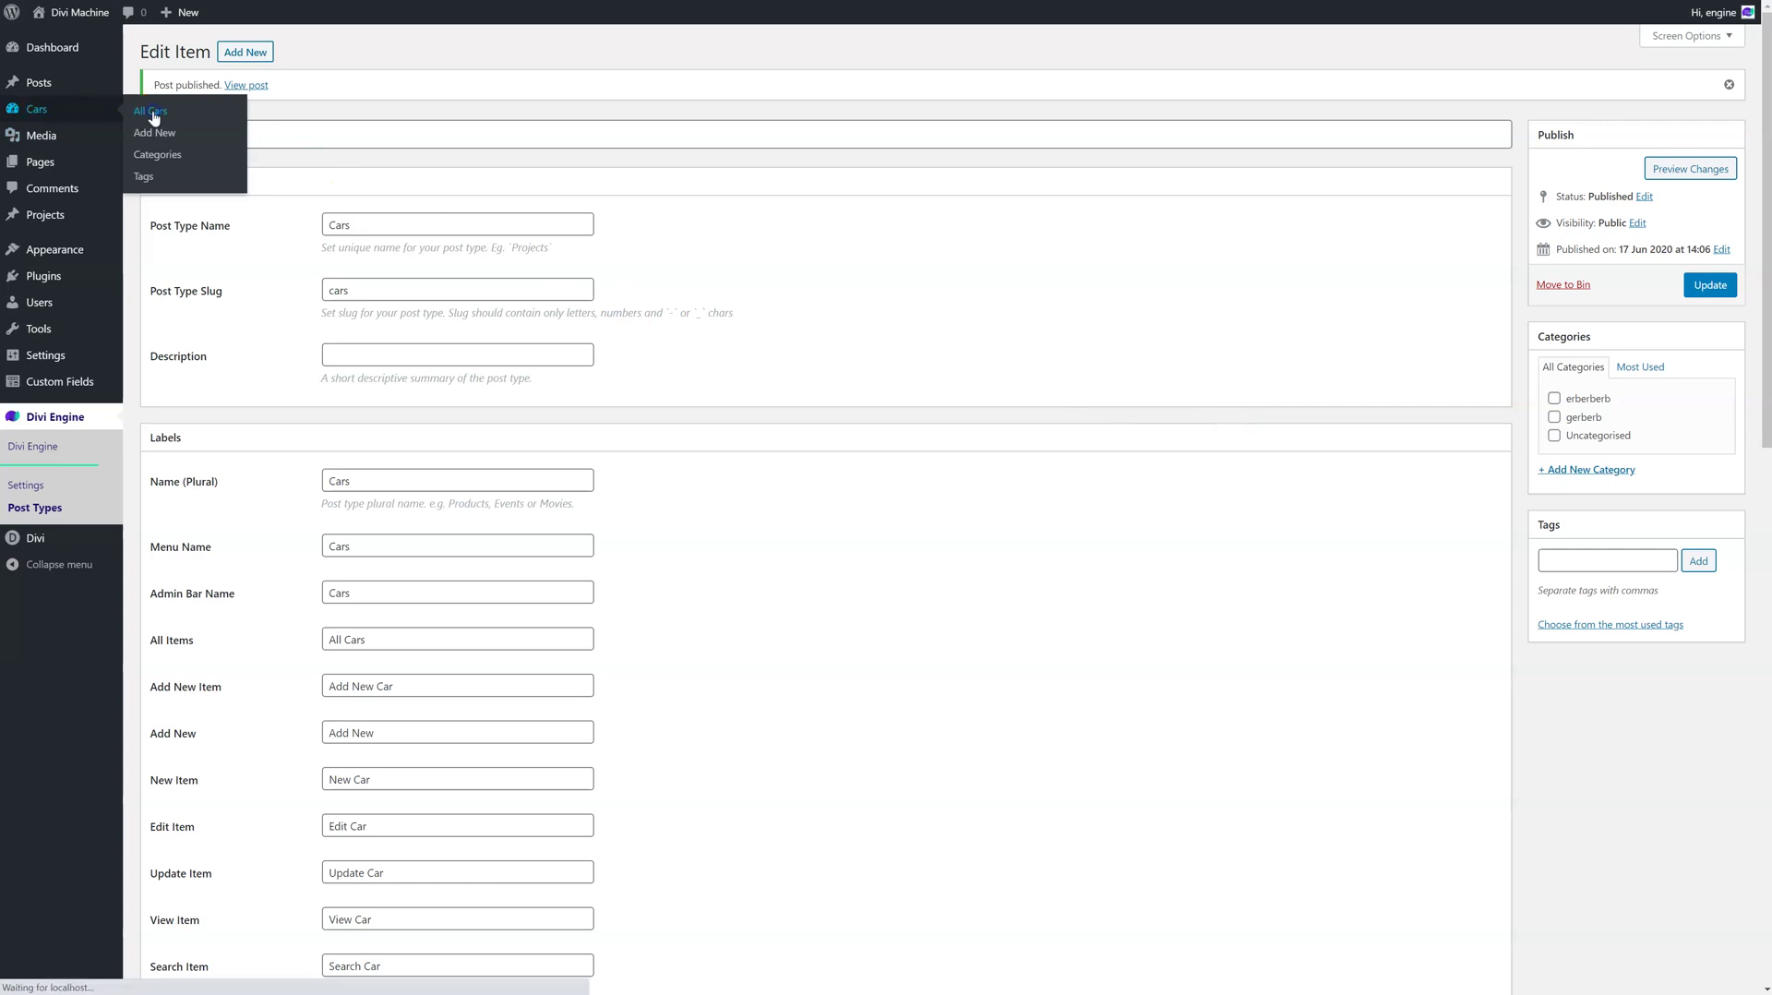
pyautogui.click(121, 123)
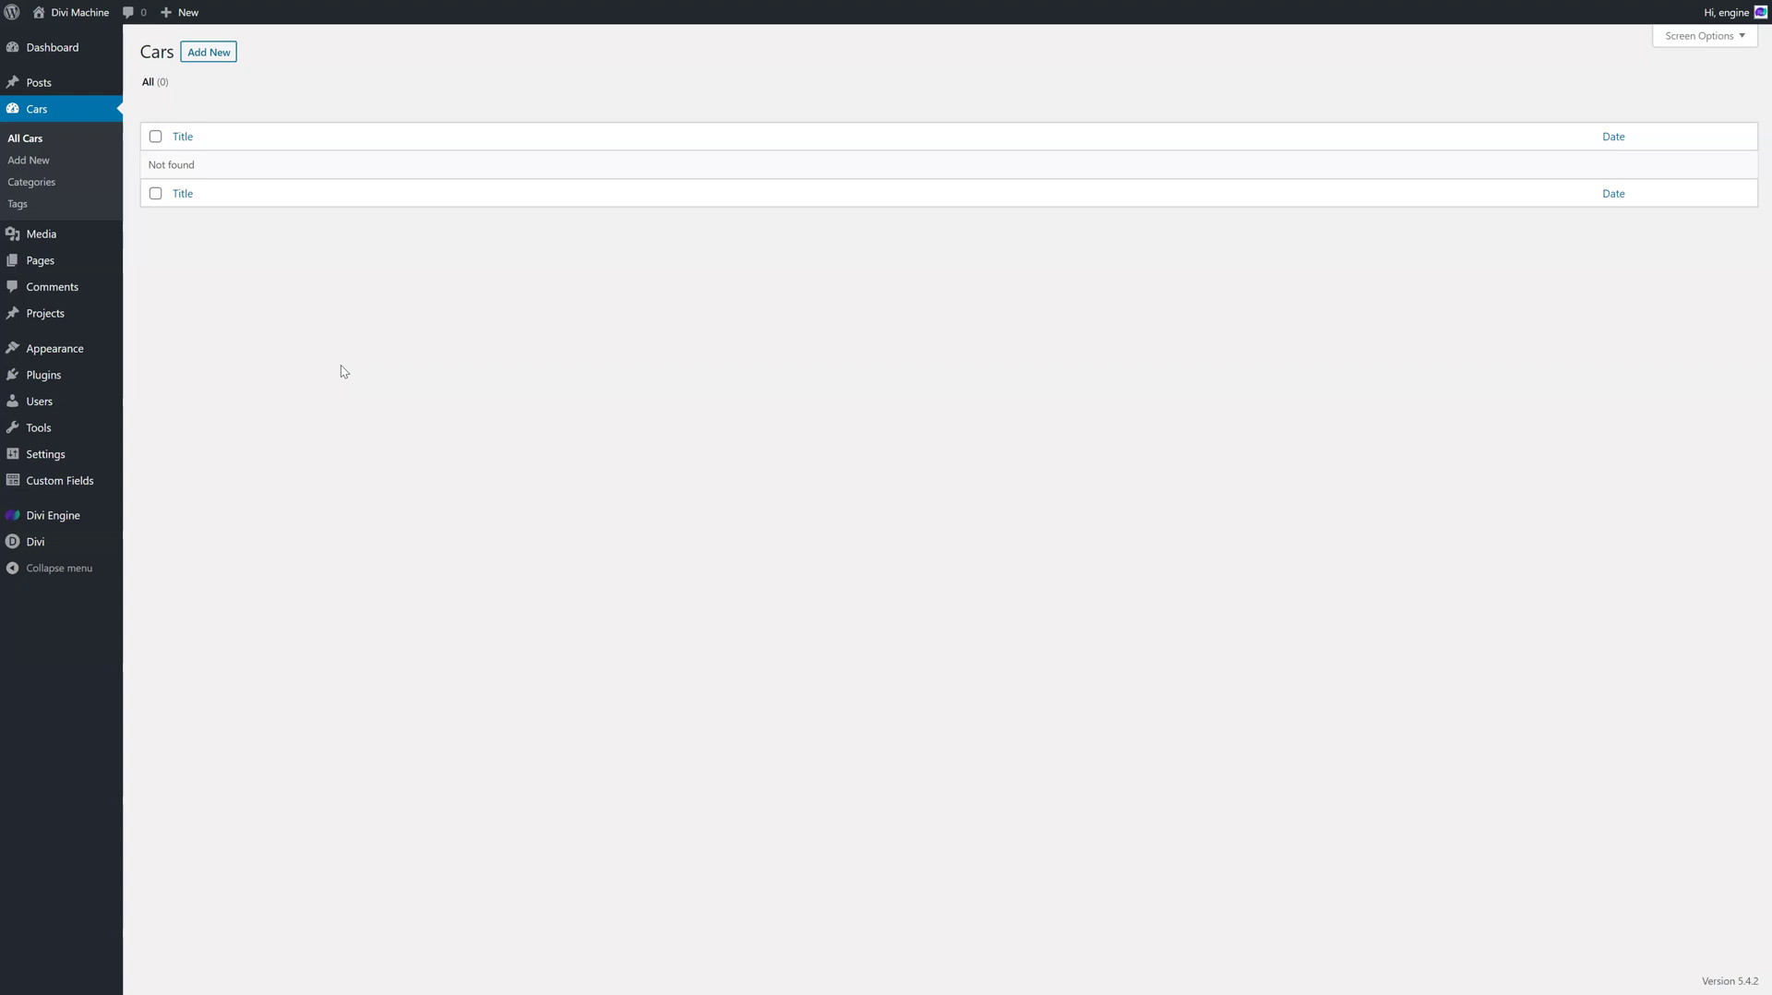
pyautogui.click(298, 427)
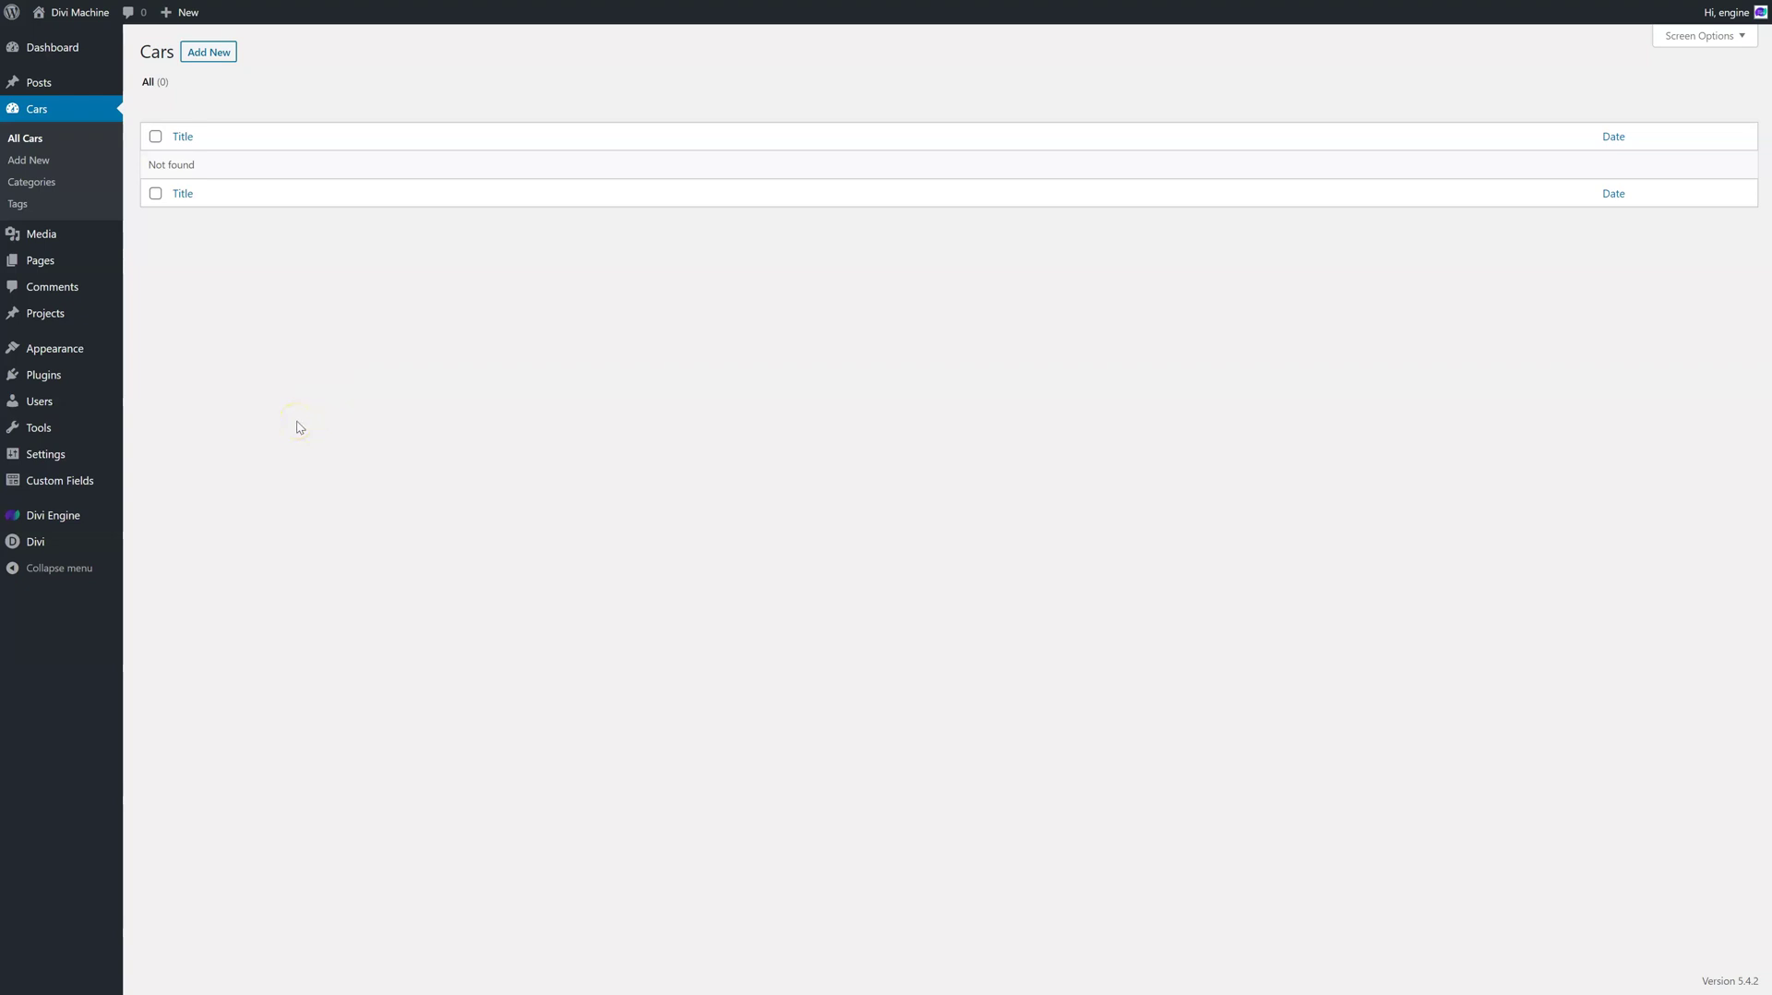